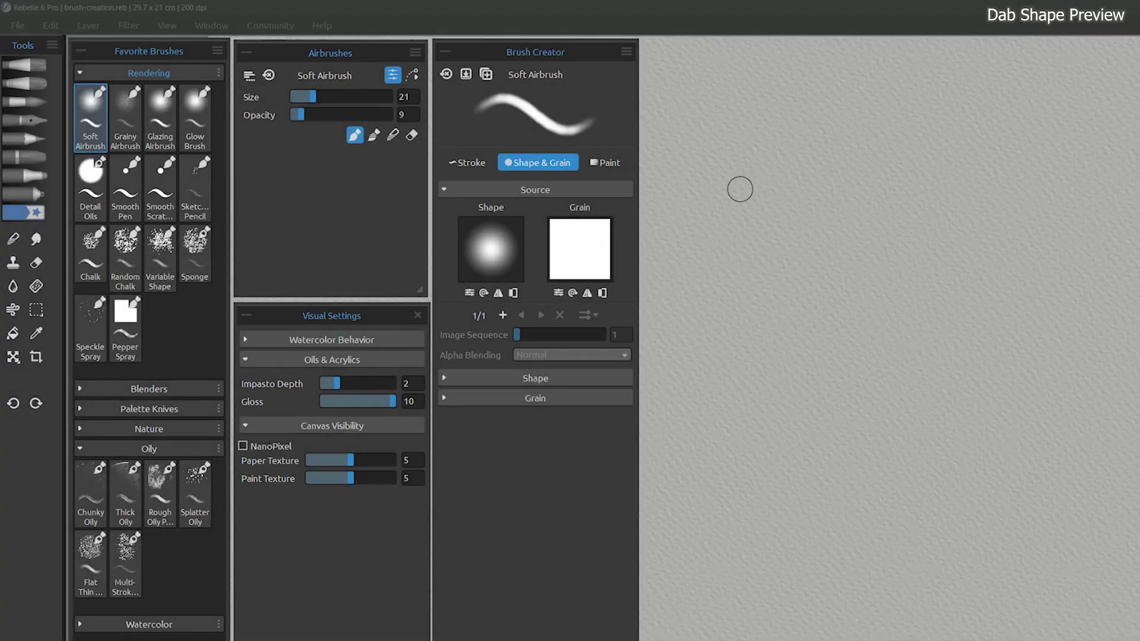
- Raise the Soft Airbrush to size 50, then paint a curved soft stroke and several soft dabs
key("]")
left_click(720, 208)
mouse_move(792, 254)
left_mouse_down()
mouse_move(944, 210)
mouse_move(905, 366)
mouse_move(1047, 307)
mouse_move(931, 342)
mouse_move(931, 201)
mouse_move(822, 239)
mouse_move(1003, 336)
mouse_move(1032, 304)
left_mouse_up()
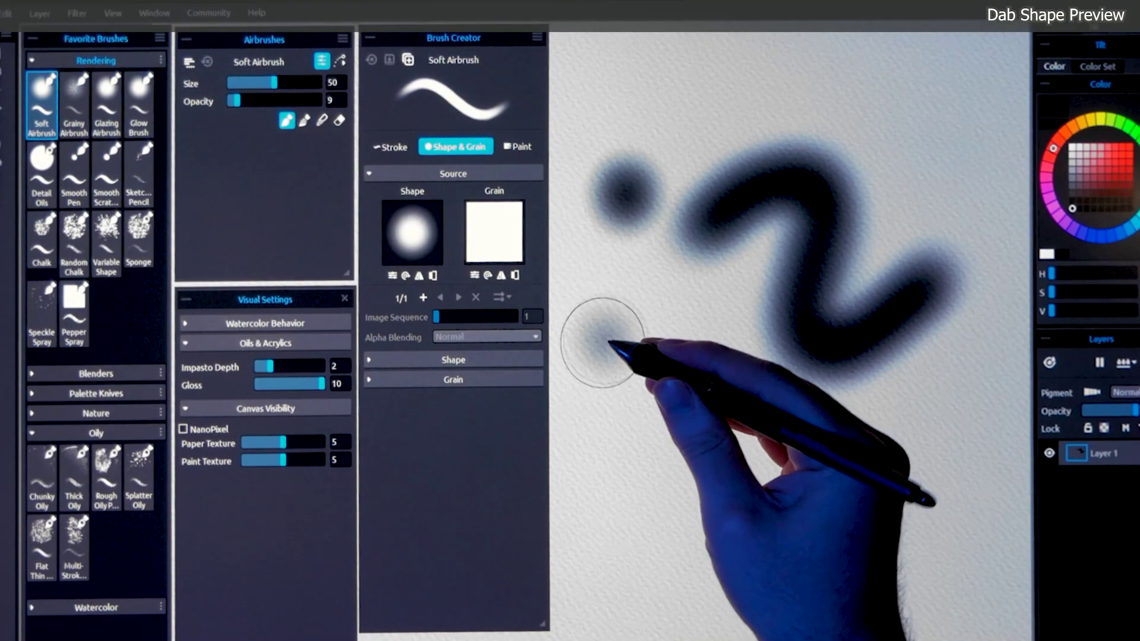
left_click(606, 336)
left_click(680, 333)
left_click(641, 413)
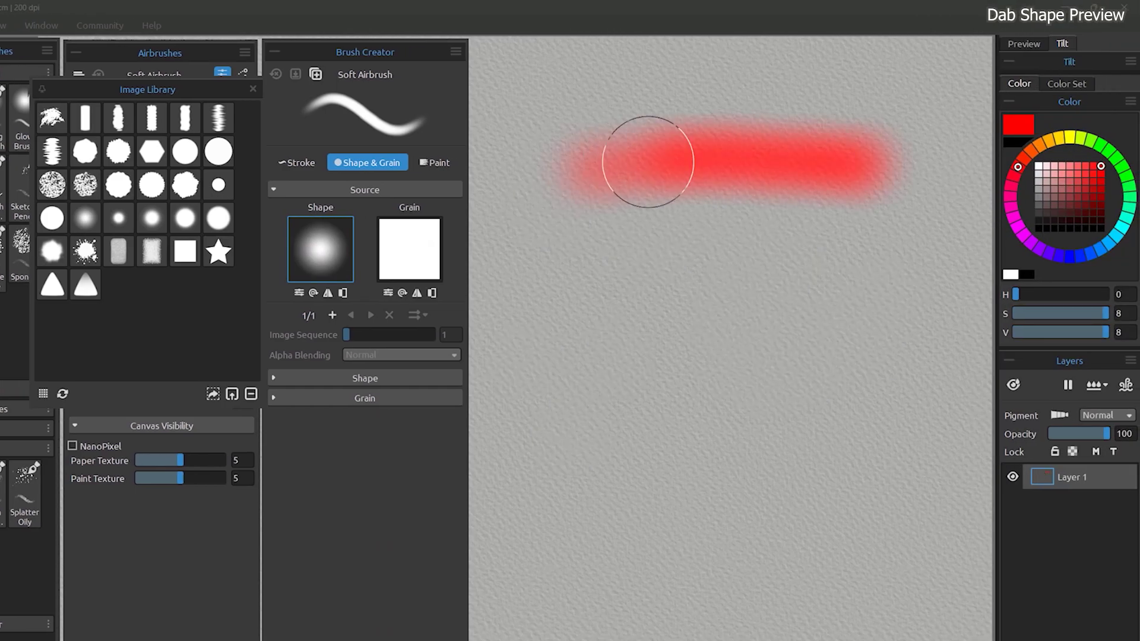
- Paint a blue stroke and a green stroke below the red one
left_click(1068, 255)
left_click_drag(570, 270, 804, 255)
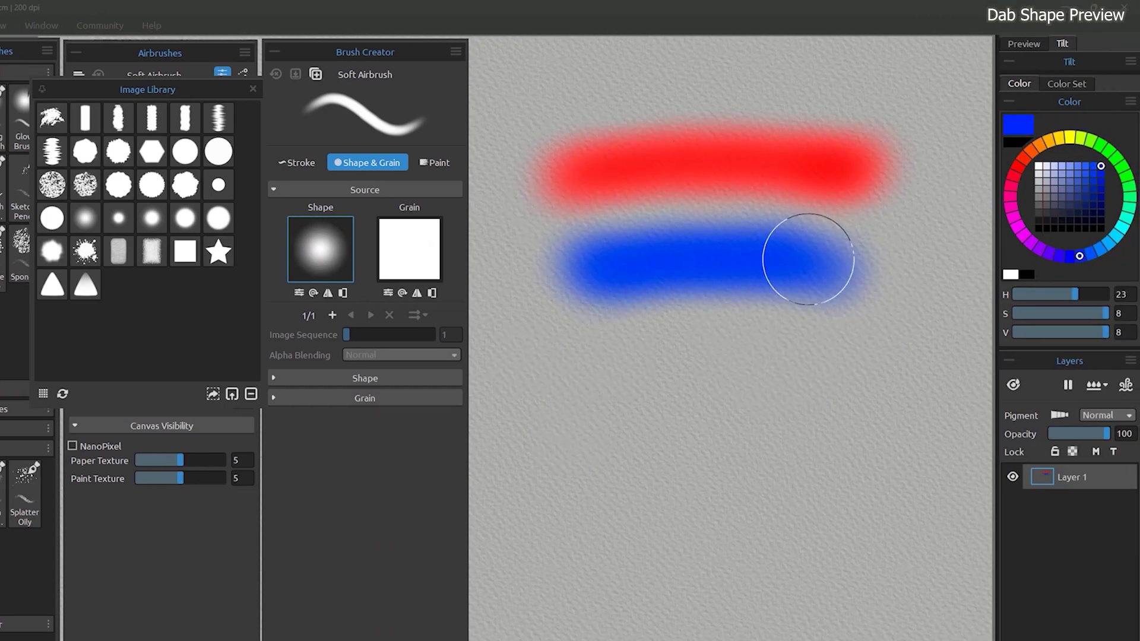
left_click(1099, 145)
mouse_move(831, 374)
left_mouse_down()
mouse_move(586, 371)
mouse_move(761, 382)
left_mouse_up()
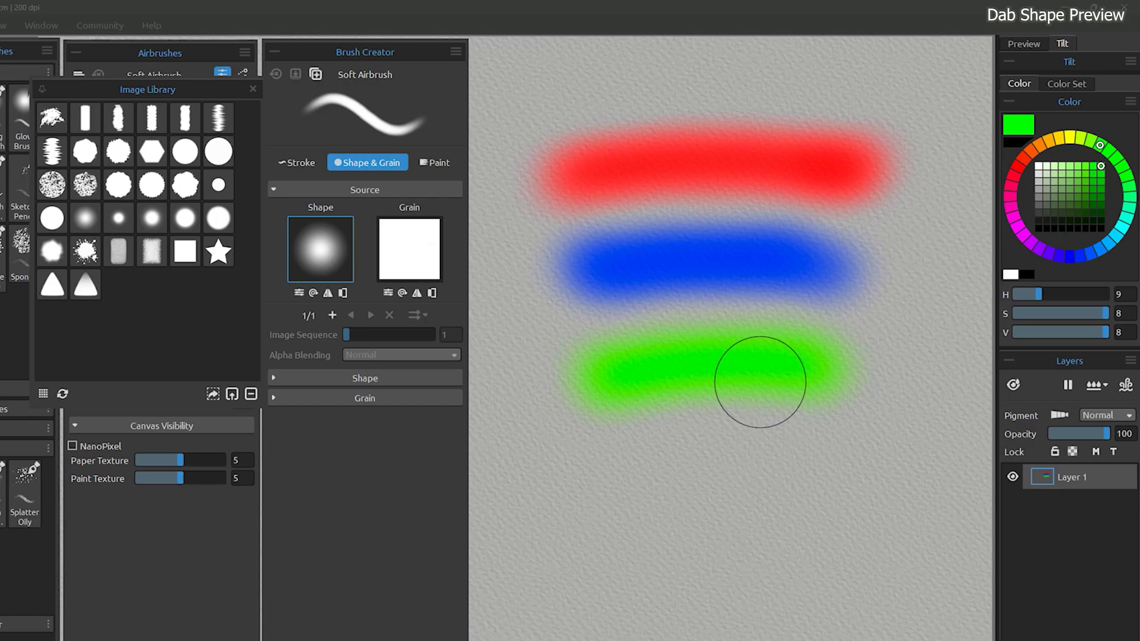
- Clear the canvas, build up a soft black dab, and toggle the canvas paper off and on
key("Delete")
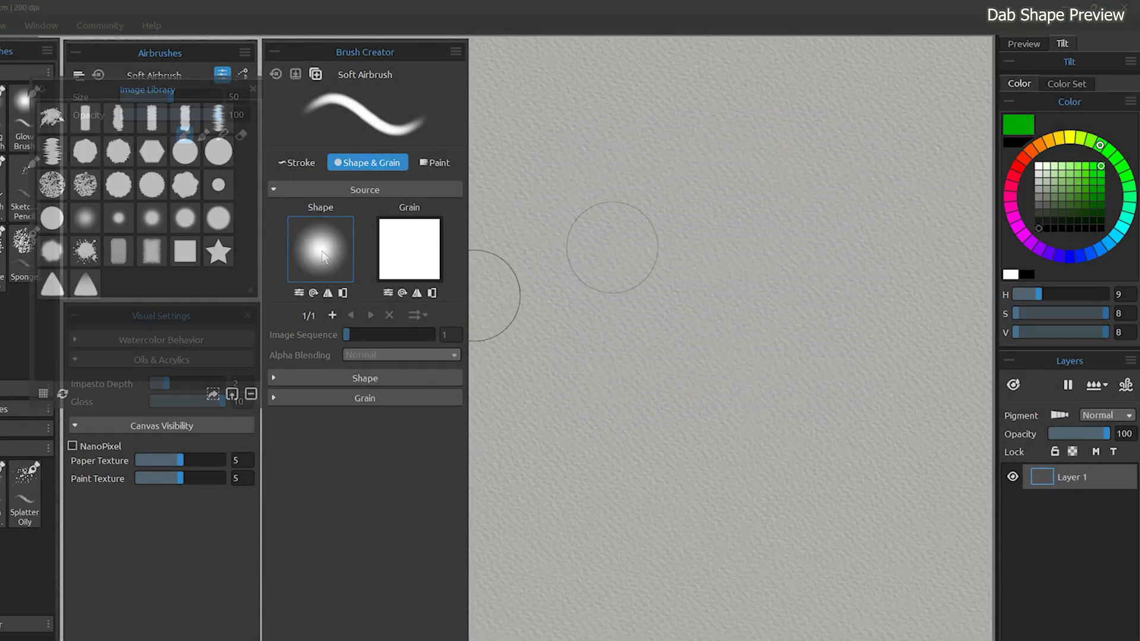
left_click_drag(600, 247, 606, 248)
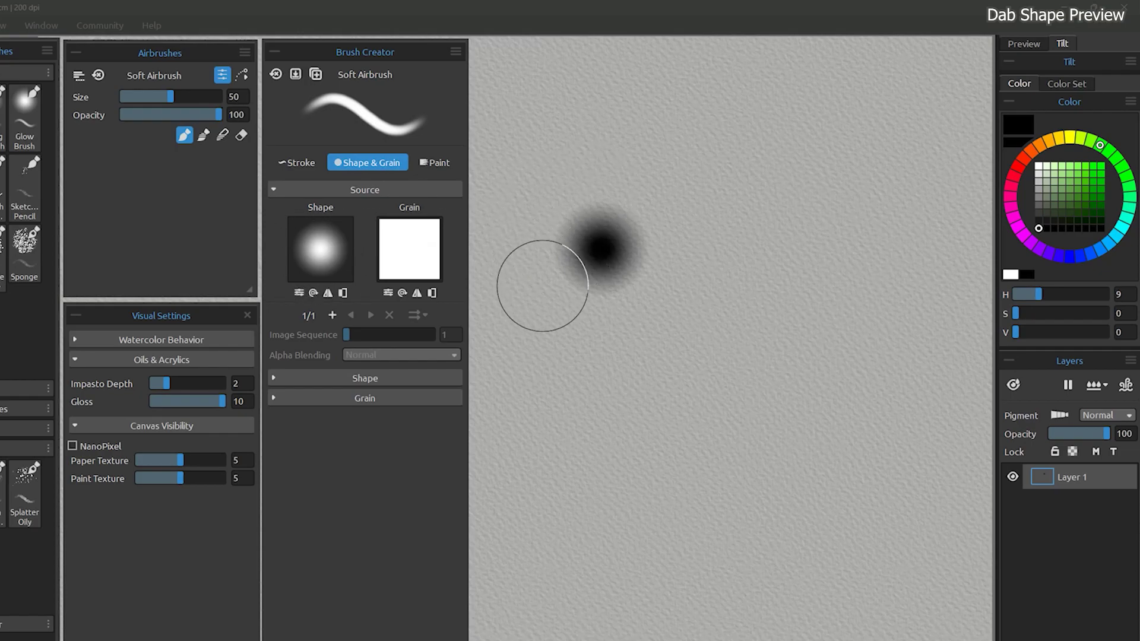
left_click(1013, 626)
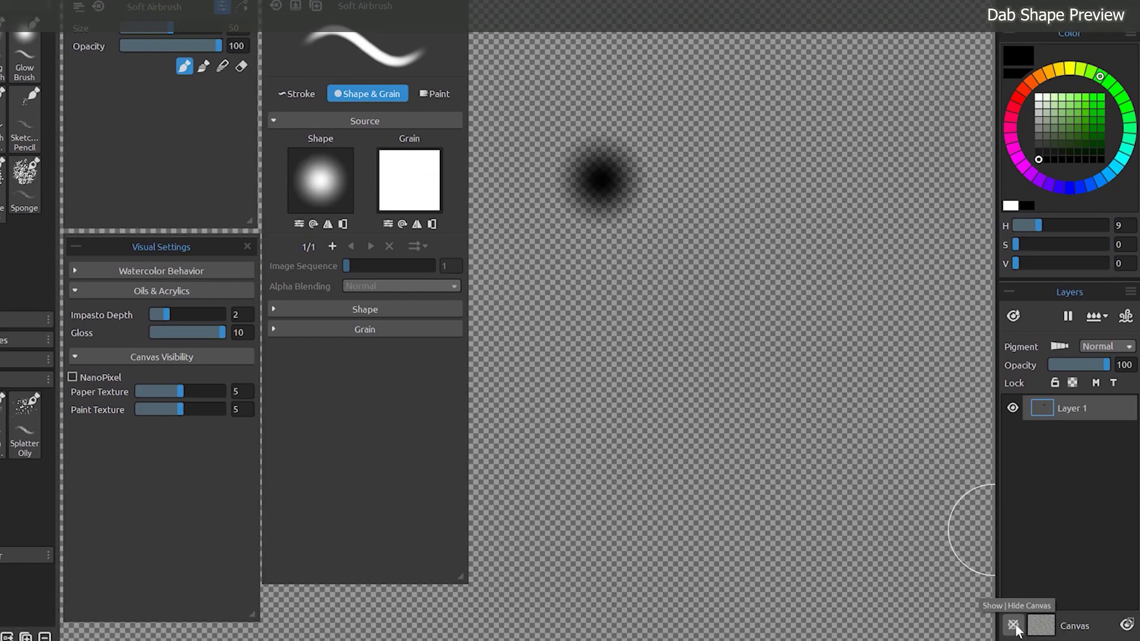
left_click(1013, 626)
- Paint U-shaped, N-shaped and broad horizontal soft black strokes, then load the Charcoal pencil
mouse_move(494, 273)
left_mouse_down()
mouse_move(578, 298)
mouse_move(756, 145)
mouse_move(747, 328)
left_mouse_up()
left_click_drag(682, 112, 519, 183)
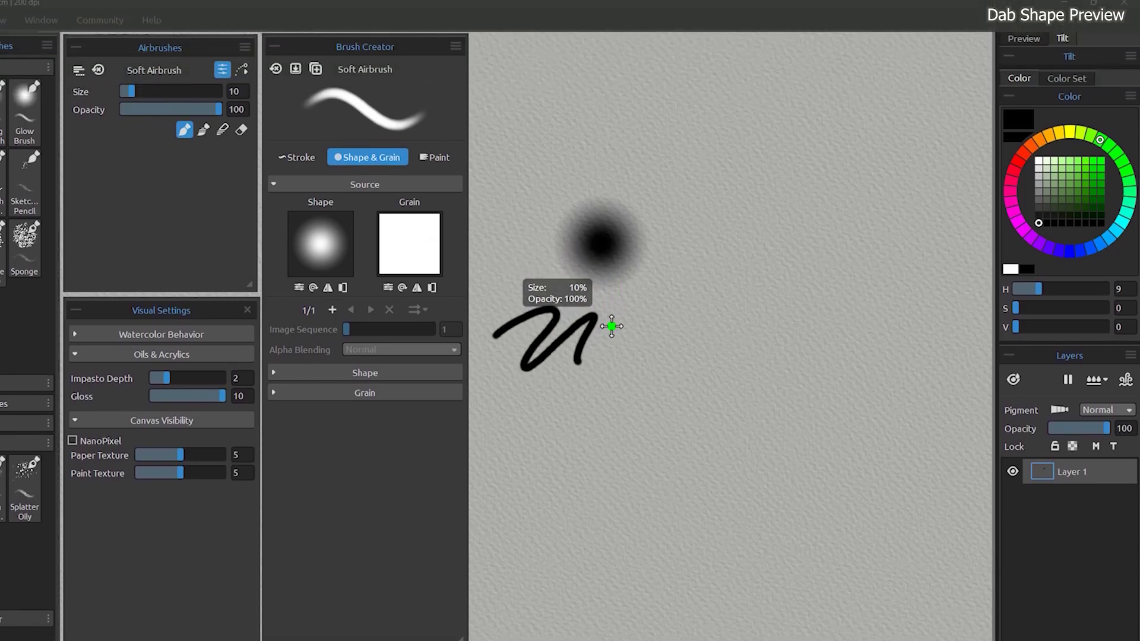
mouse_move(498, 144)
left_mouse_down()
mouse_move(631, 96)
mouse_move(649, 140)
mouse_move(793, 177)
left_mouse_up()
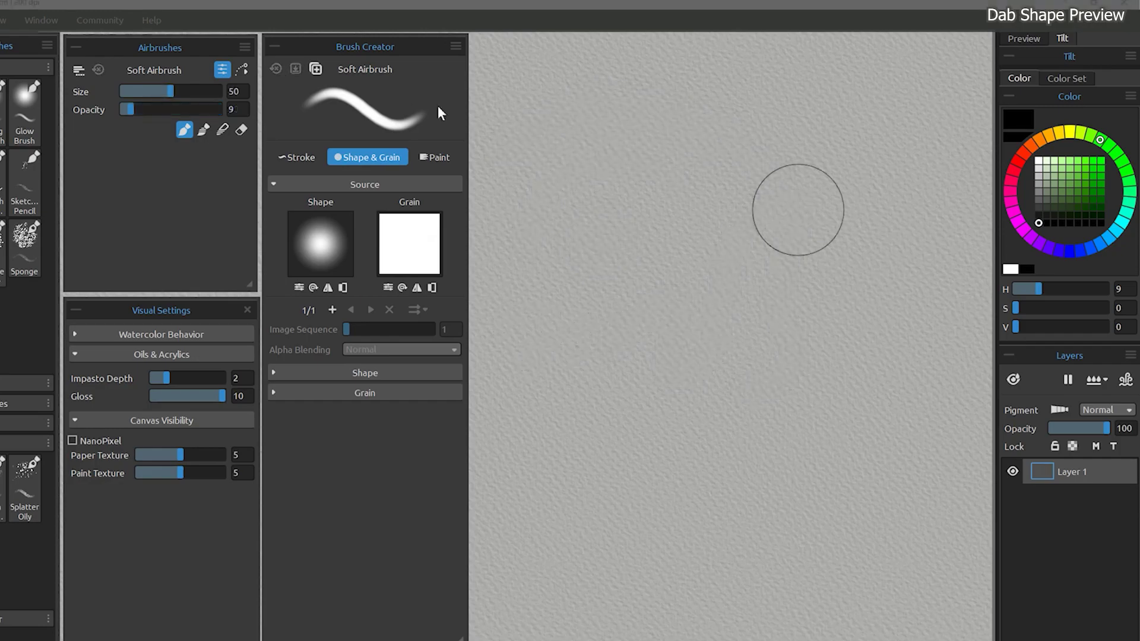
mouse_move(527, 206)
left_mouse_down()
mouse_move(912, 204)
mouse_move(576, 190)
mouse_move(874, 187)
mouse_move(548, 185)
mouse_move(789, 182)
mouse_move(534, 184)
left_mouse_up()
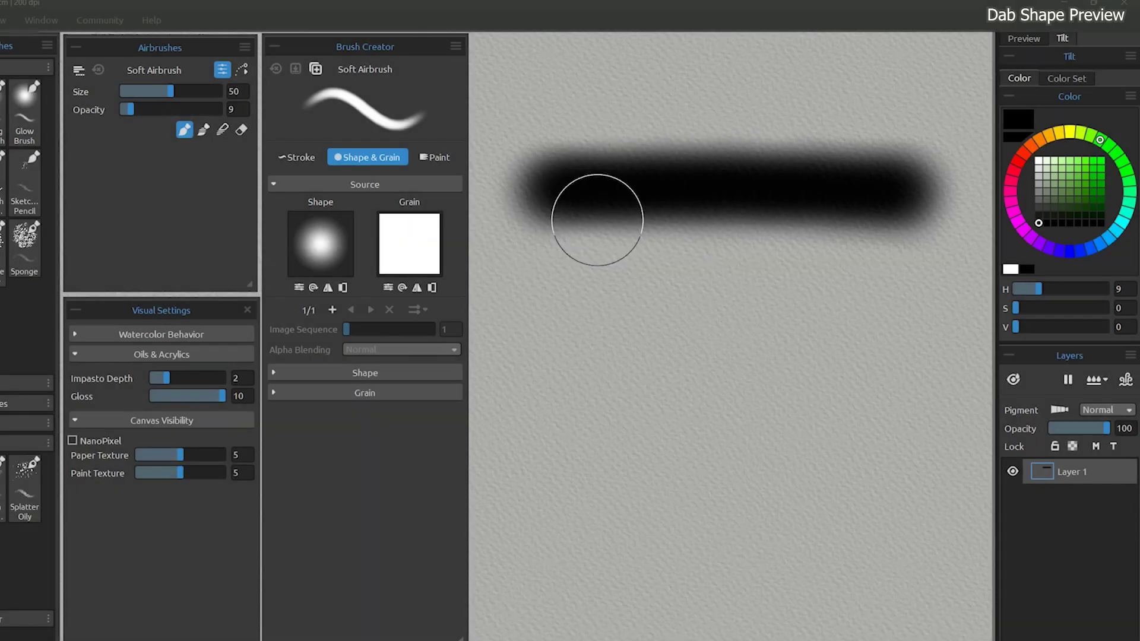
left_click(22, 137)
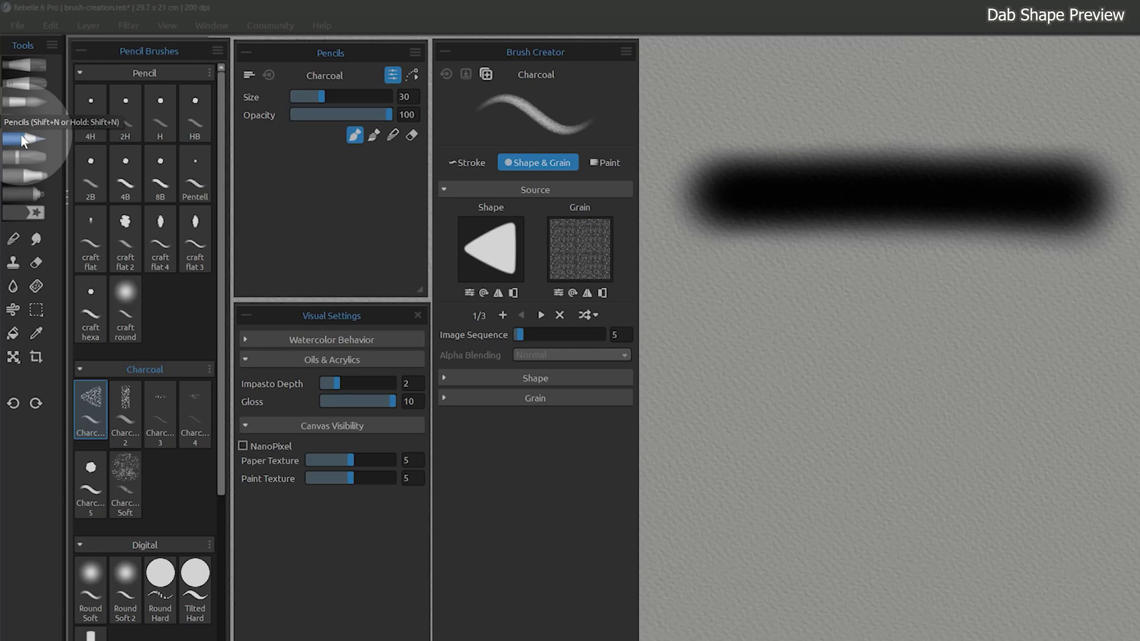
- Select the Round Hard brush and paint a hard dab and long hard strokes
left_click(161, 573)
left_click_drag(688, 333, 1081, 333)
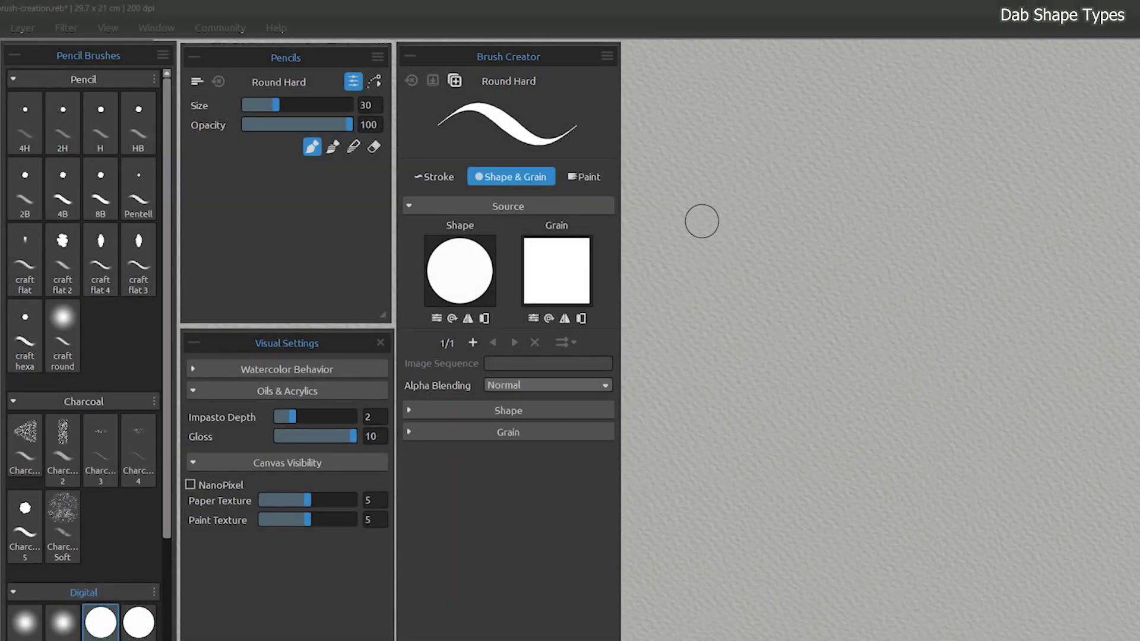
left_click(702, 224)
left_click_drag(756, 224, 1061, 212)
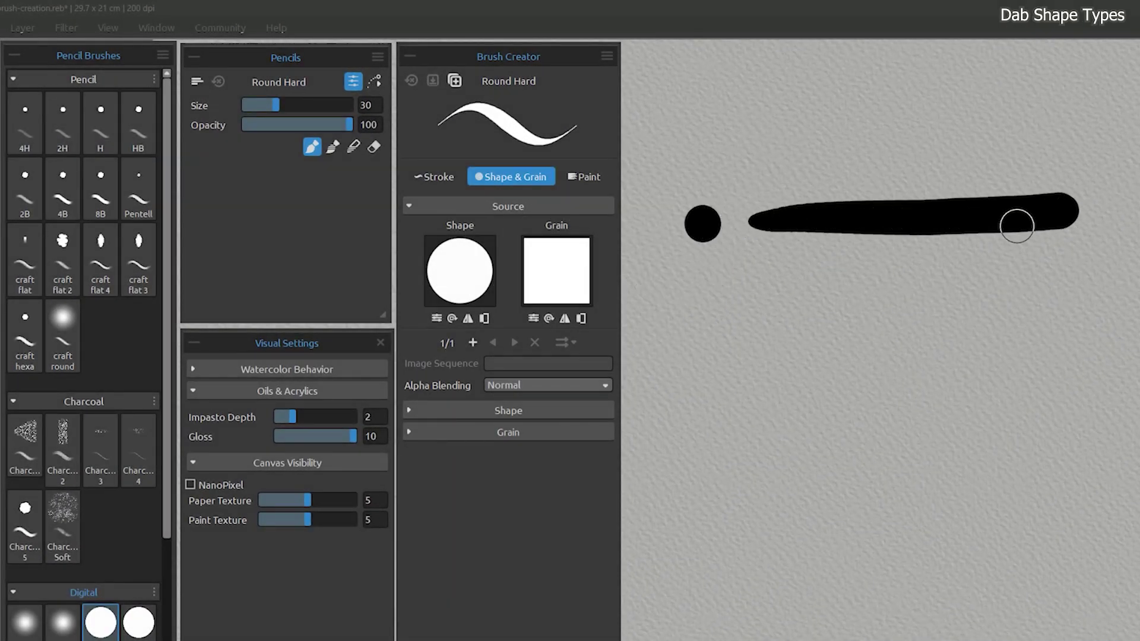
- Switch the dab to the soft round shape and paint a soft dab and stroke below
left_click(468, 269)
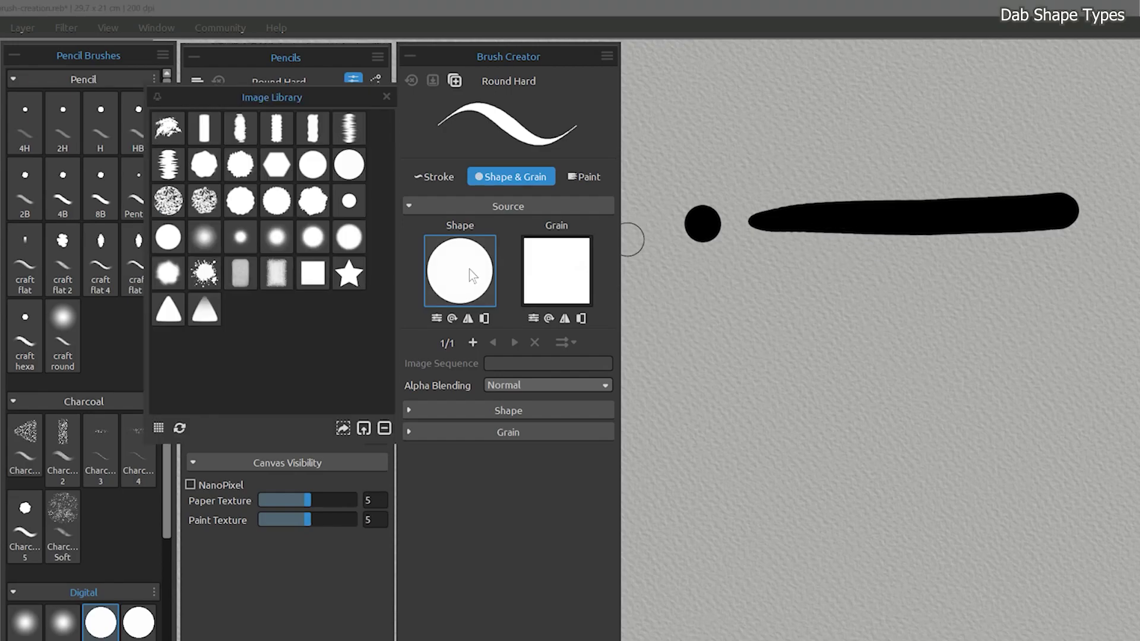
left_click(204, 237)
left_click(702, 274)
left_click_drag(753, 273, 1066, 267)
- Switch to the textured round dab shape and paint a textured dab and stroke below
left_click(168, 200)
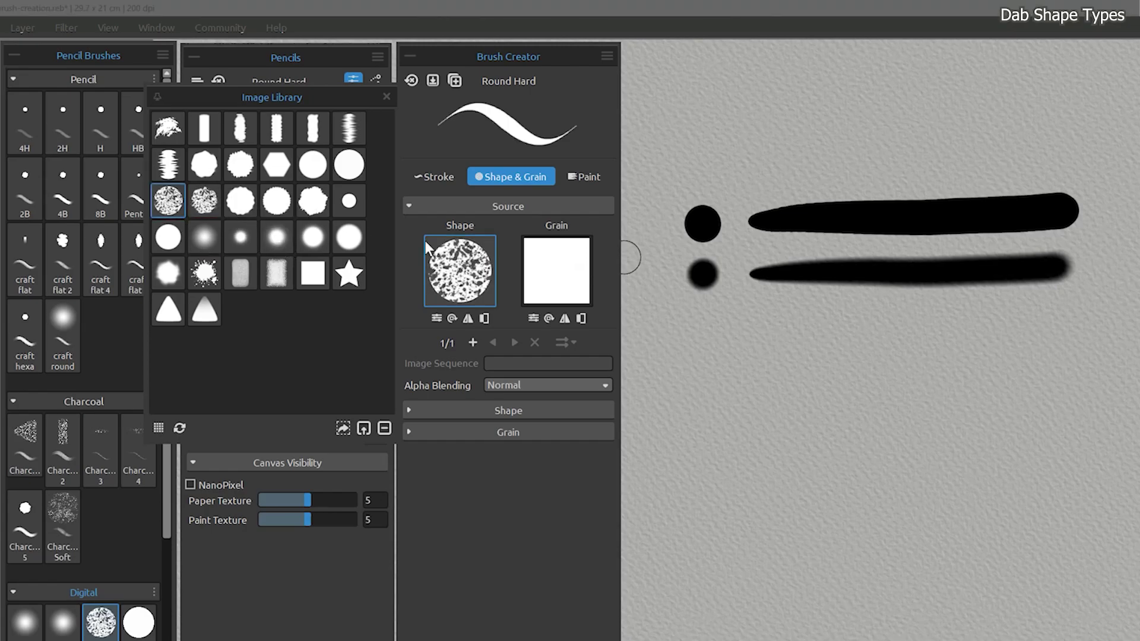
left_click(704, 320)
left_click(434, 176)
left_click_drag(762, 320, 1021, 309)
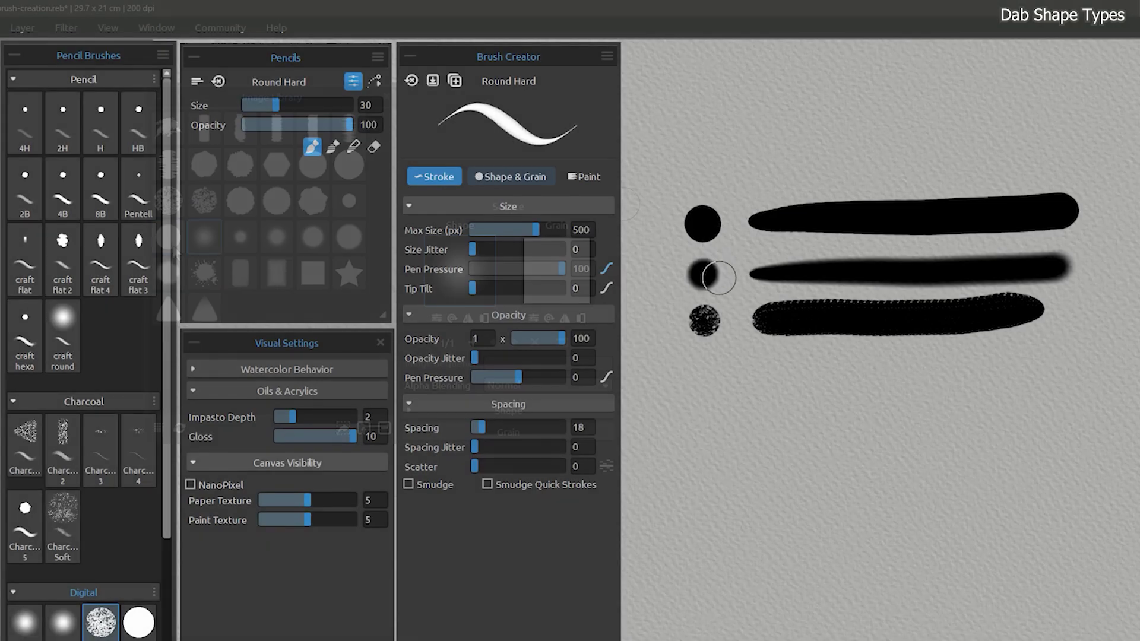
- Preview several dab shapes in the Image Library and settle on the hard round shape
left_click(205, 237)
left_click(228, 237)
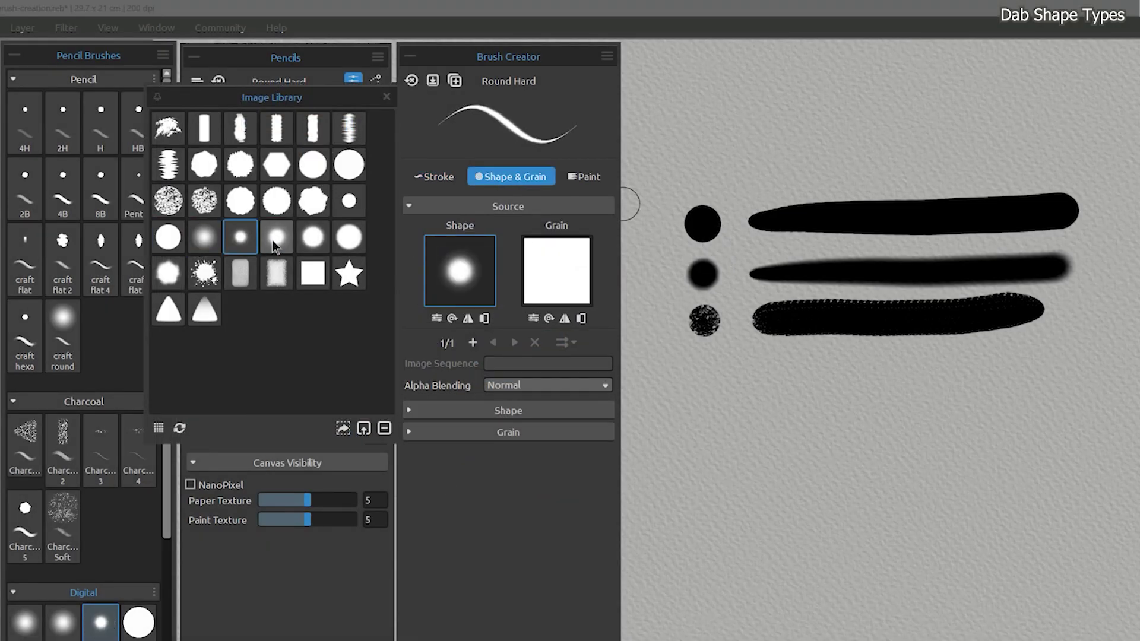
left_click(272, 240)
left_click(318, 242)
left_click(277, 238)
left_click(240, 239)
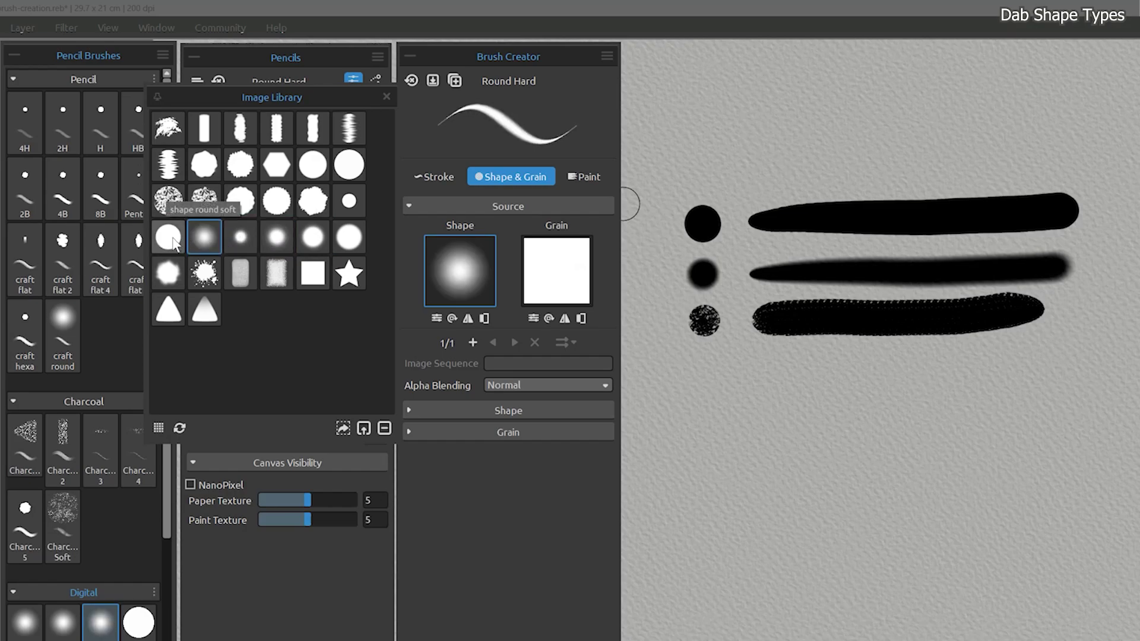
left_click(172, 240)
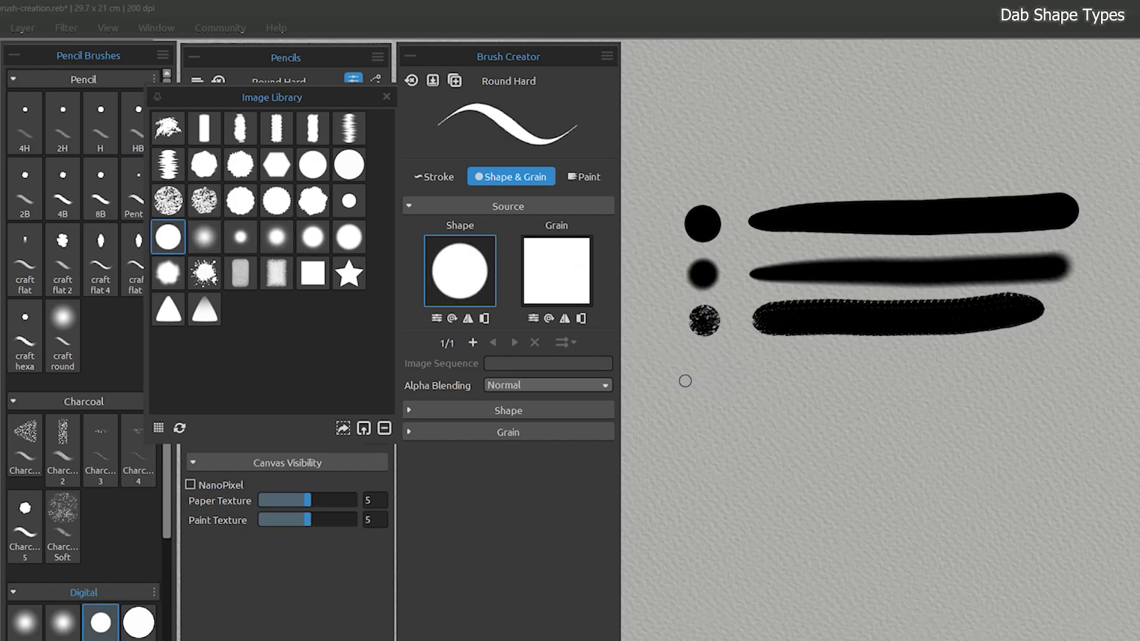
- Paint four thin diagonal test strokes with the hard round shape
left_click_drag(654, 394, 800, 364)
left_click_drag(657, 413, 835, 366)
left_click_drag(691, 418, 879, 365)
left_click_drag(752, 408, 939, 366)
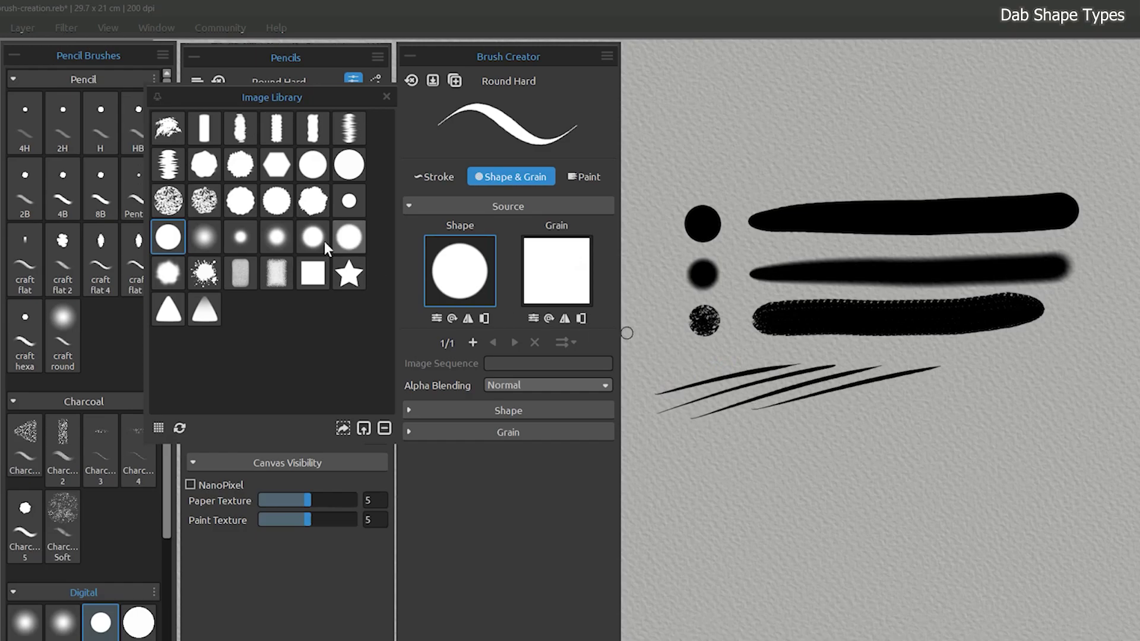
- Switch to the soft round shape and paint three thick soft diagonal strokes
left_click(203, 237)
left_click_drag(659, 469, 982, 405)
left_click_drag(680, 492, 1003, 436)
left_click_drag(733, 510, 1026, 470)
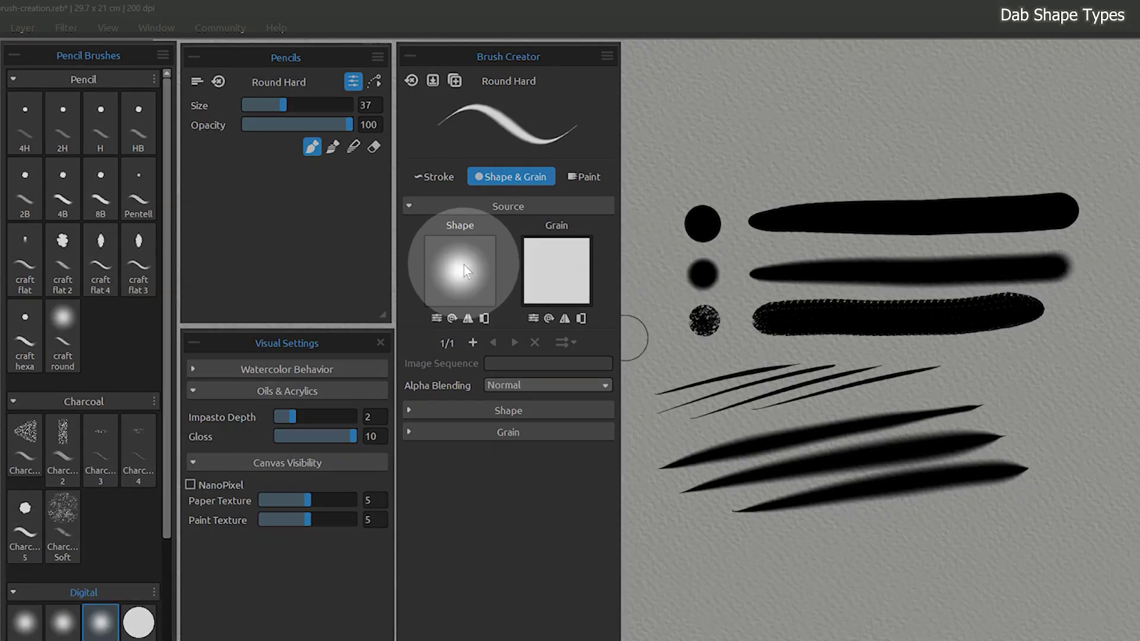
- Cycle through library dab shapes again and end on the soft round shape
left_click(462, 266)
left_click(240, 237)
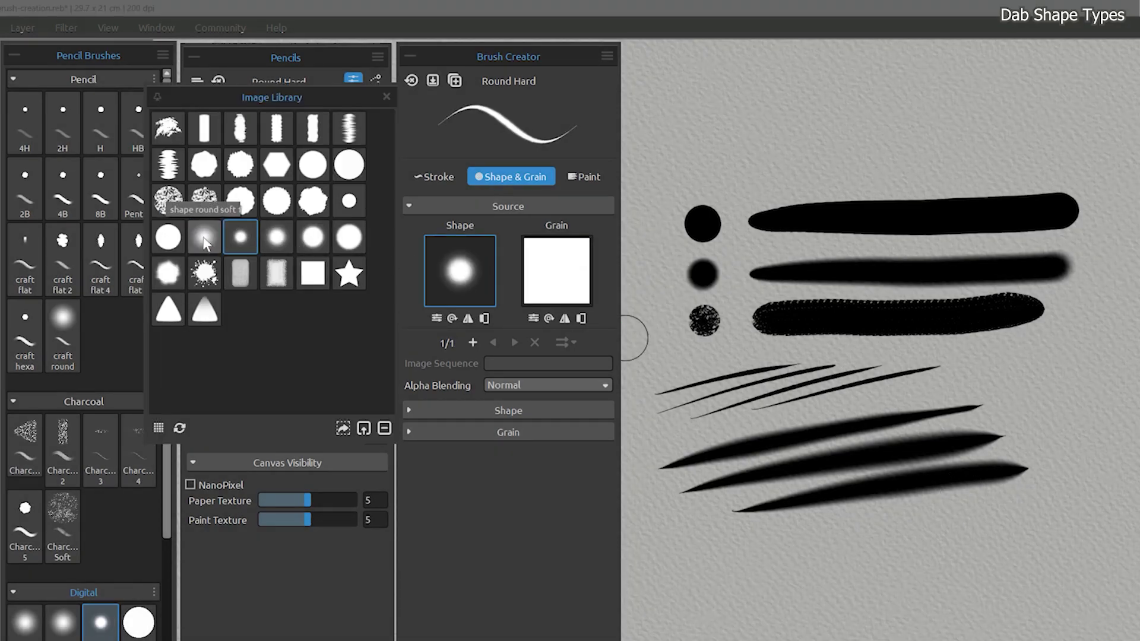
left_click(176, 238)
left_click(283, 236)
left_click(315, 240)
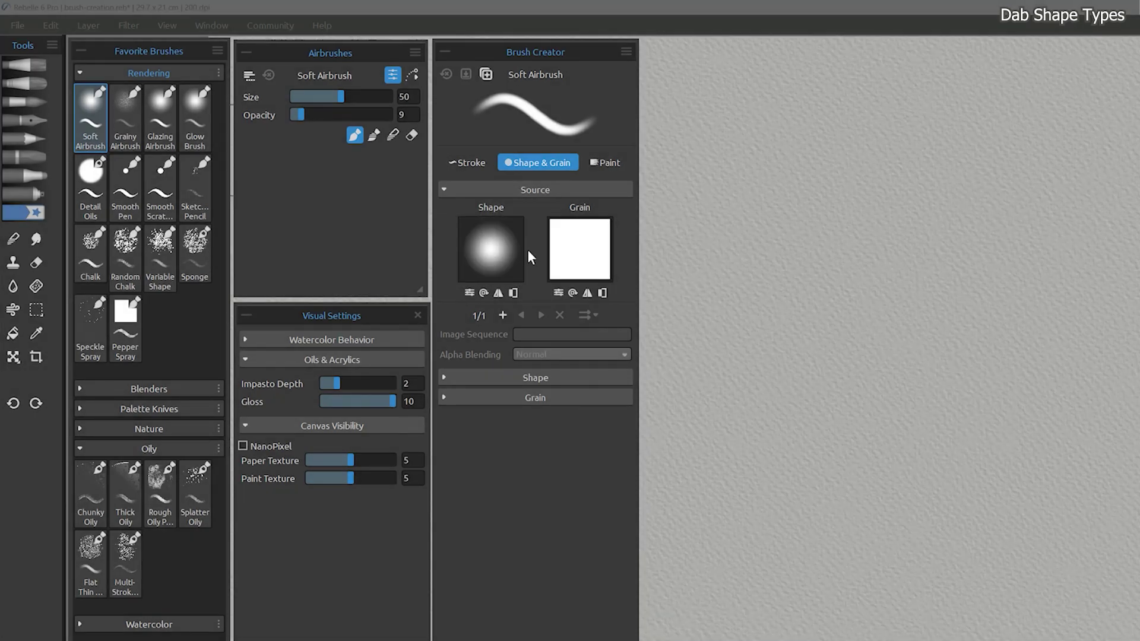
- Paint a soft grey stroke and dab, then clear the canvas
mouse_move(720, 158)
left_mouse_down()
mouse_move(1069, 157)
mouse_move(747, 195)
mouse_move(997, 210)
mouse_move(752, 273)
mouse_move(987, 287)
left_mouse_up()
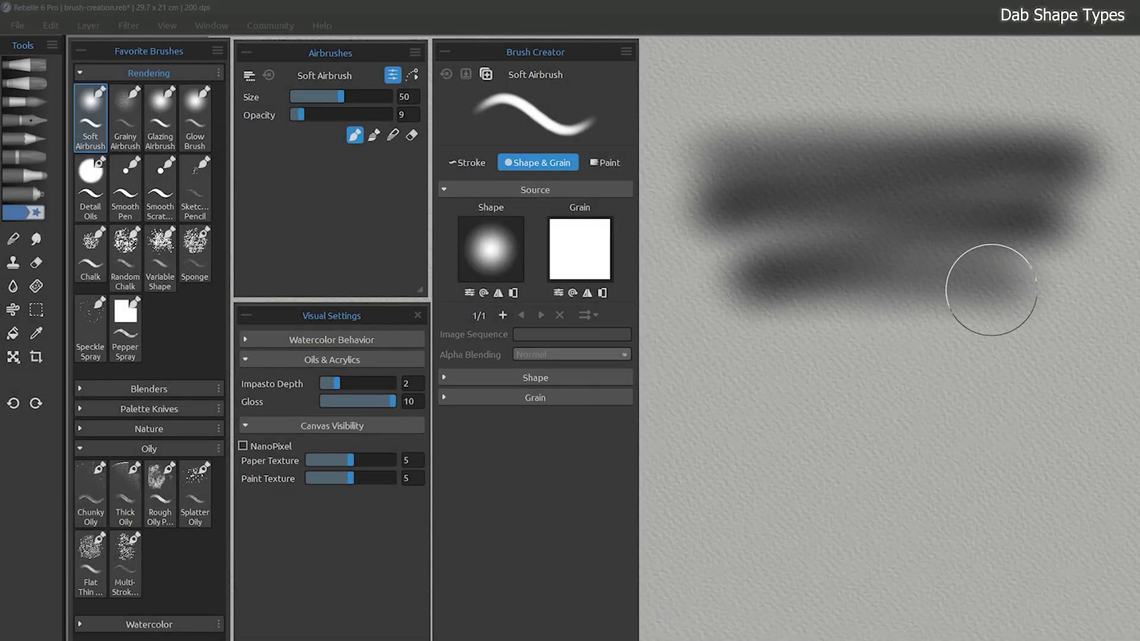
left_click_drag(871, 375, 871, 376)
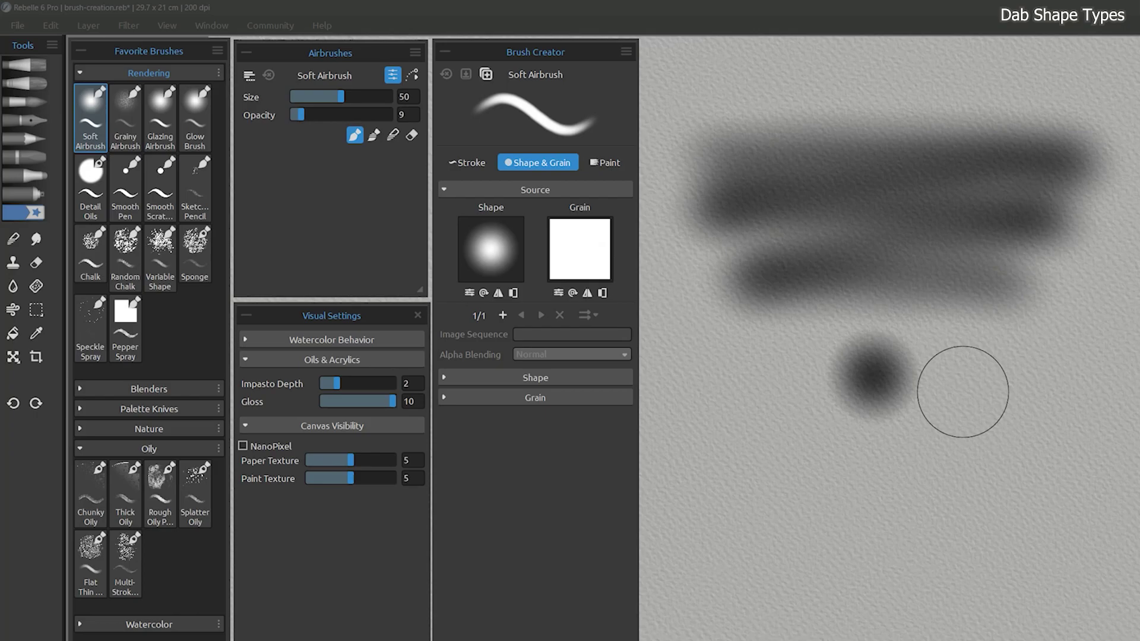
key("Delete")
- Load the Fat bristle brush and paint several bristle-clump test strokes and dabs
left_click(25, 64)
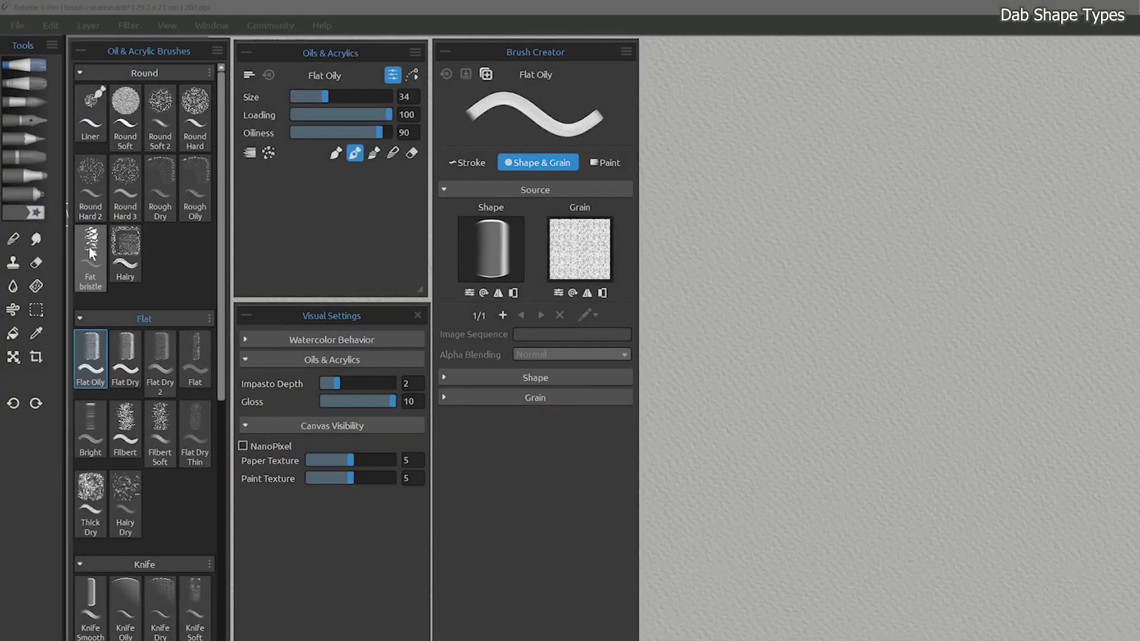
left_click(89, 251)
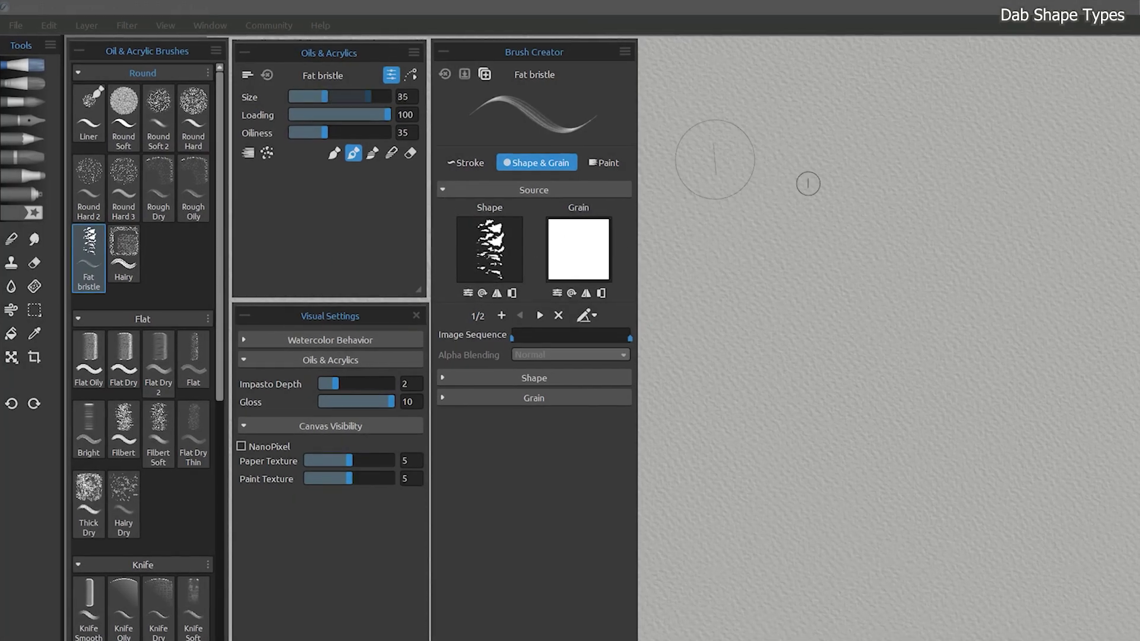
left_click_drag(672, 128, 751, 208)
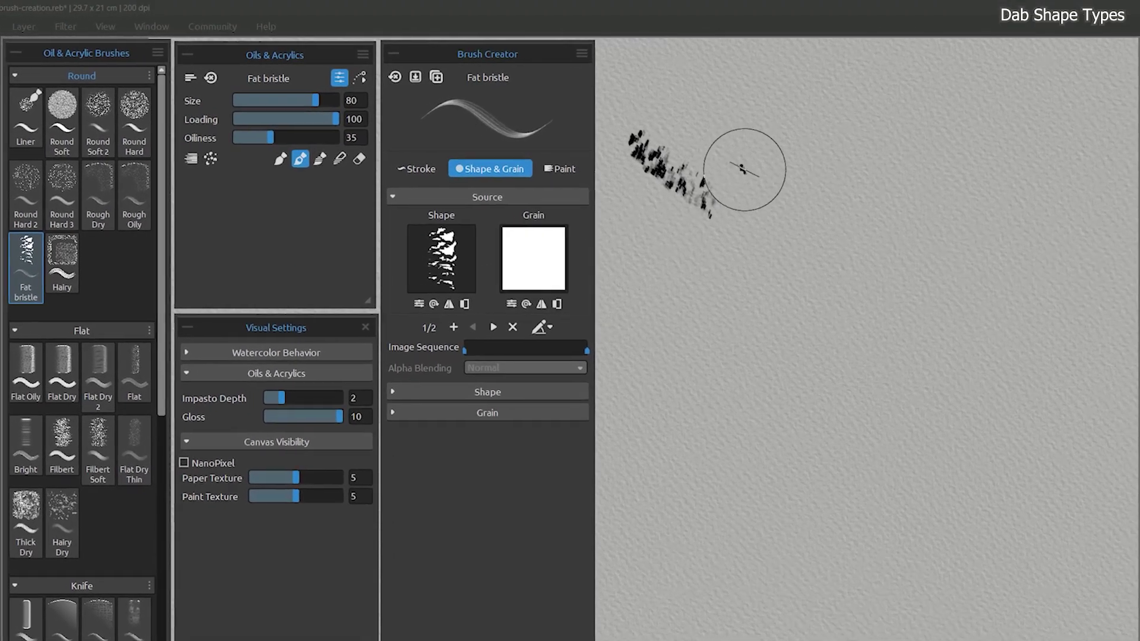
mouse_move(778, 154)
left_mouse_down()
mouse_move(1095, 200)
mouse_move(701, 279)
left_mouse_up()
left_click_drag(631, 337, 1069, 357)
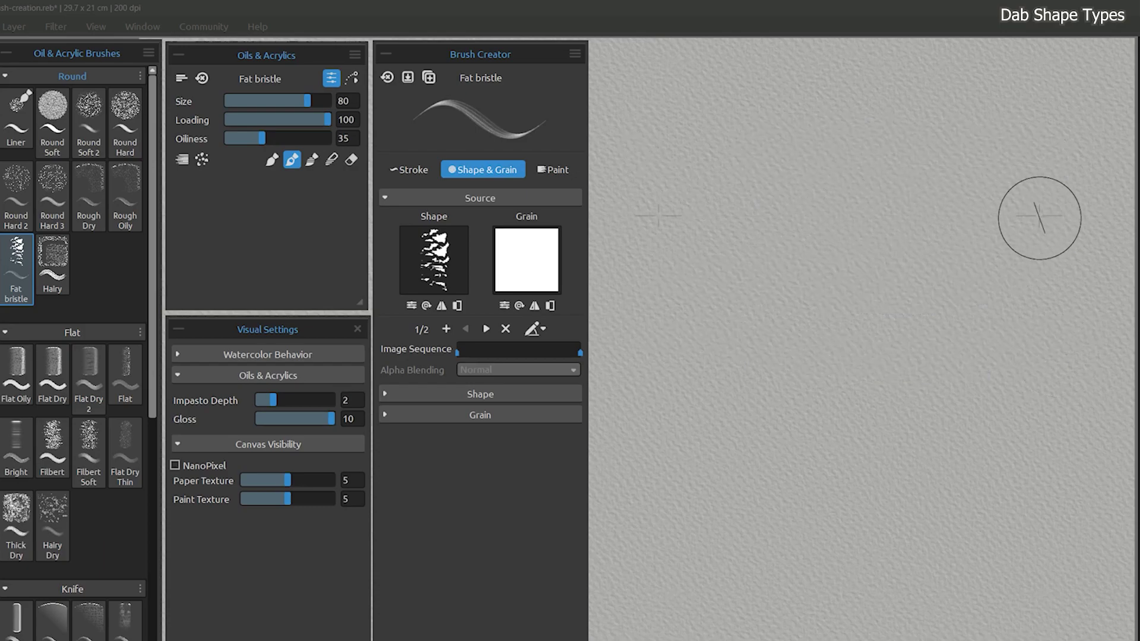
left_click_drag(1037, 213, 647, 214)
right_click(820, 292)
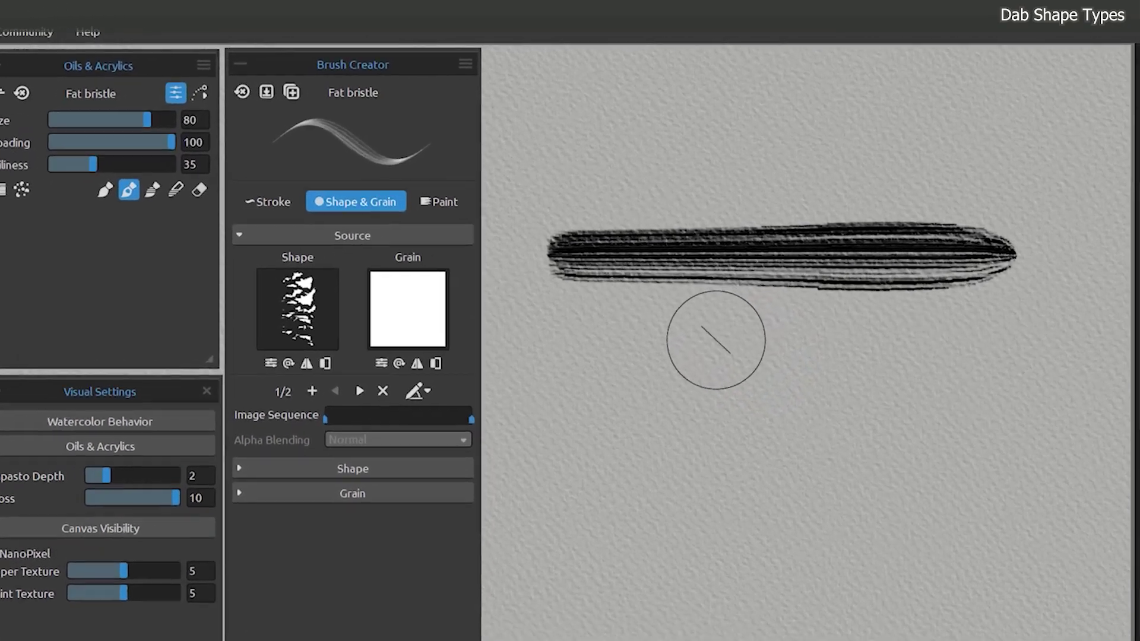
right_click(797, 259)
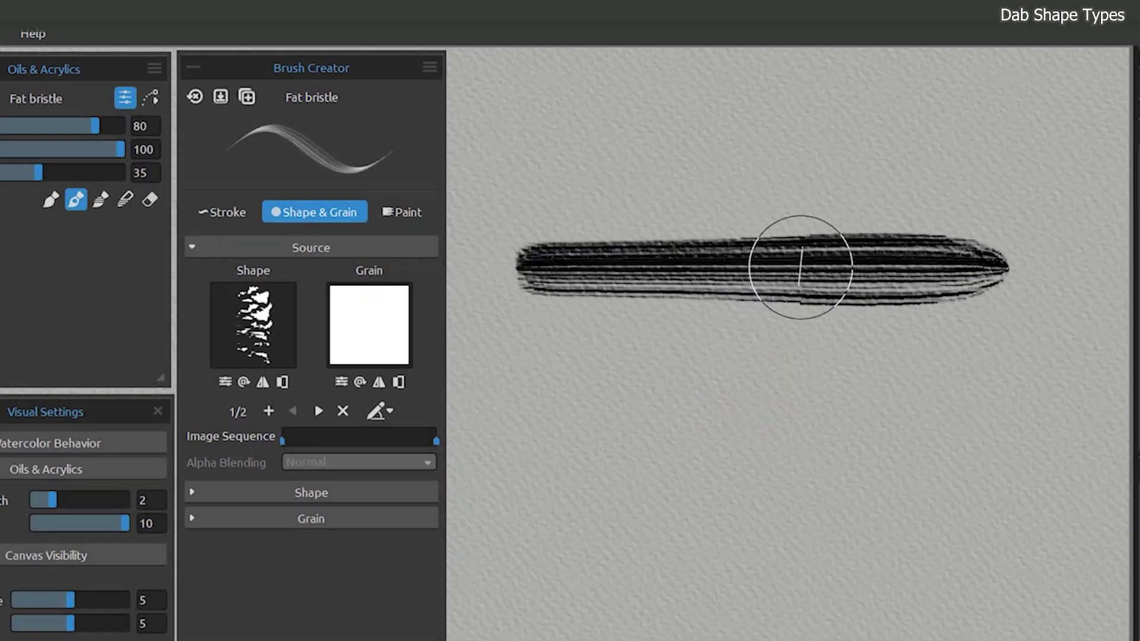
mouse_move(603, 249)
left_mouse_down()
mouse_move(623, 308)
mouse_move(689, 283)
mouse_move(667, 329)
mouse_move(752, 310)
mouse_move(800, 317)
mouse_move(842, 270)
mouse_move(834, 323)
mouse_move(905, 306)
left_mouse_up()
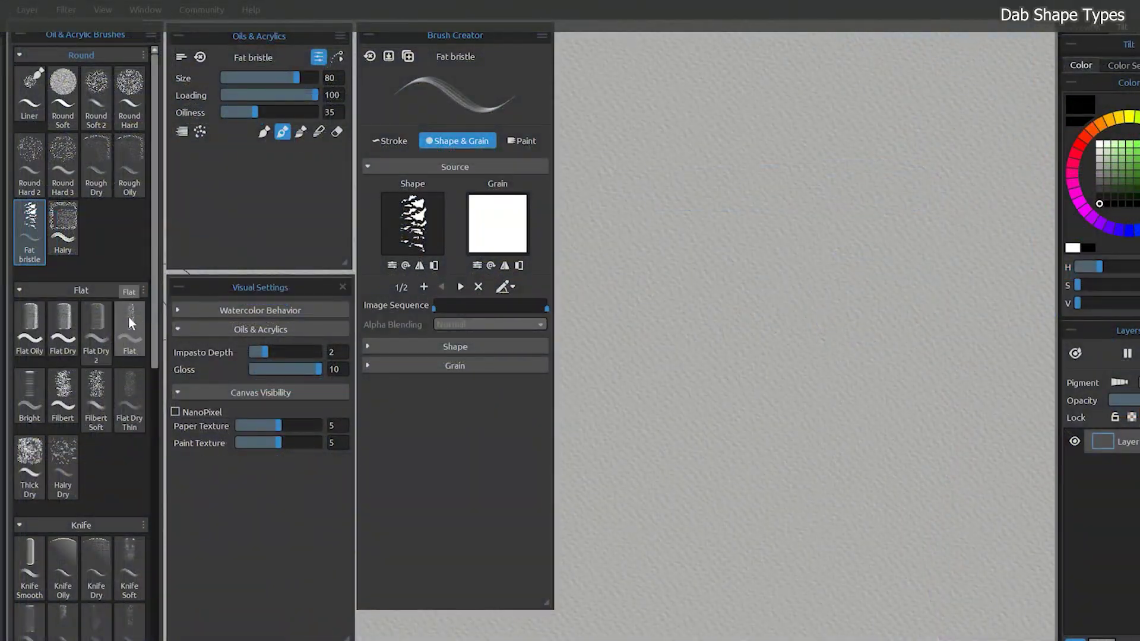
- Switch to the Flat brush and paint diagonal, vertical and S-shaped test strokes
left_click(127, 332)
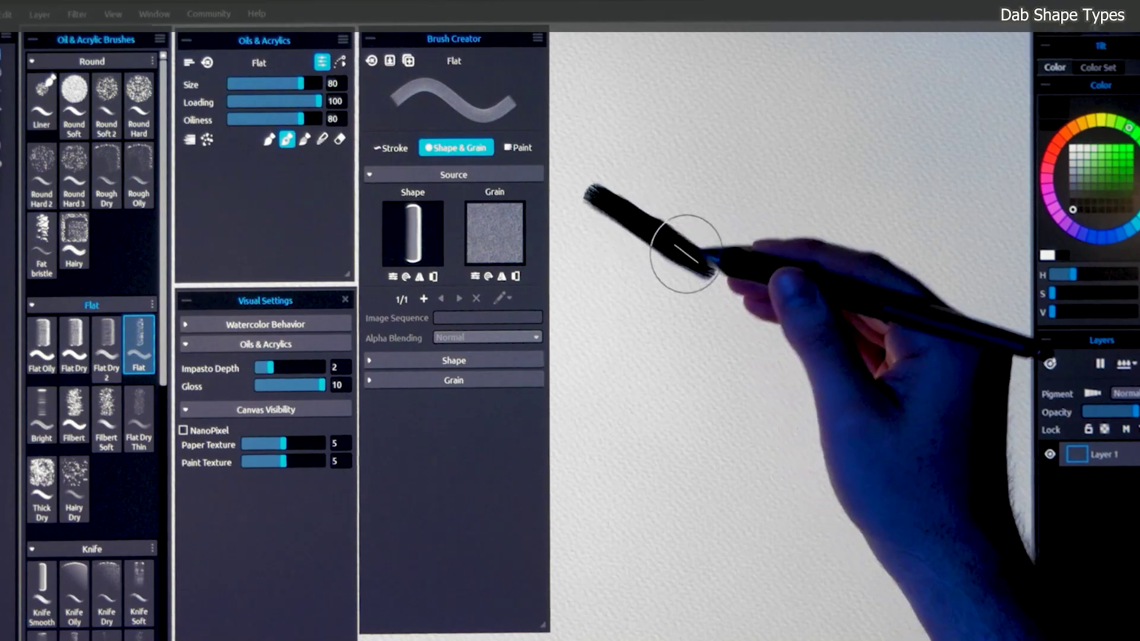
left_click_drag(588, 191, 712, 270)
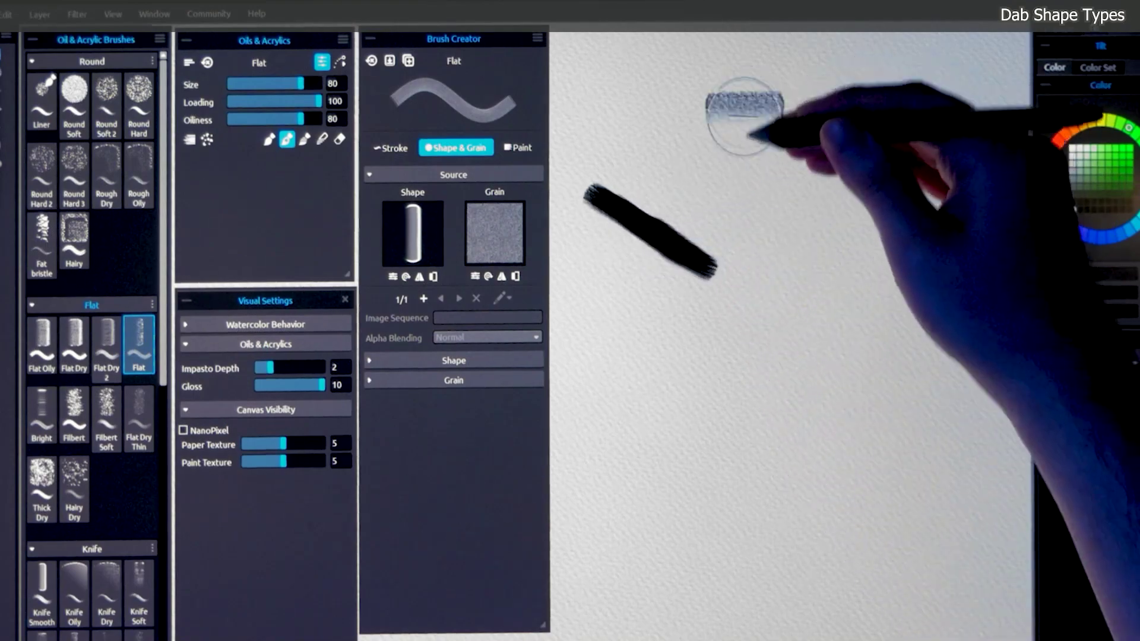
left_click_drag(742, 101, 741, 220)
left_click_drag(831, 59, 831, 312)
mouse_move(954, 89)
left_mouse_down()
mouse_move(923, 325)
mouse_move(671, 549)
mouse_move(895, 522)
mouse_move(943, 552)
left_mouse_up()
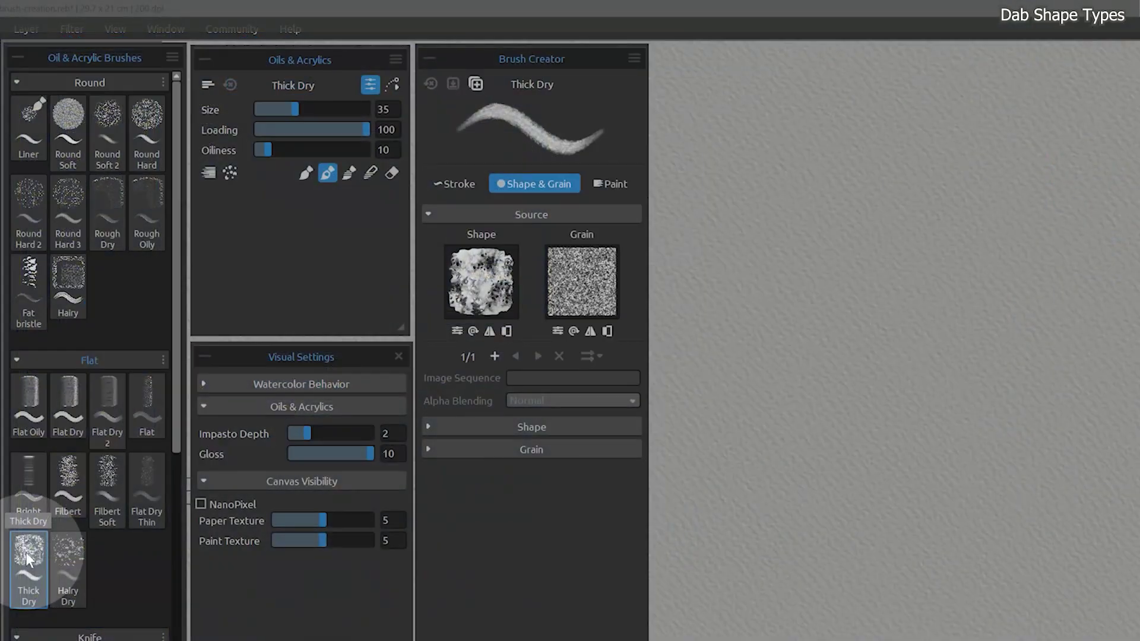
- Paint four Thick Dry test strokes across the canvas
left_click_drag(926, 139, 703, 320)
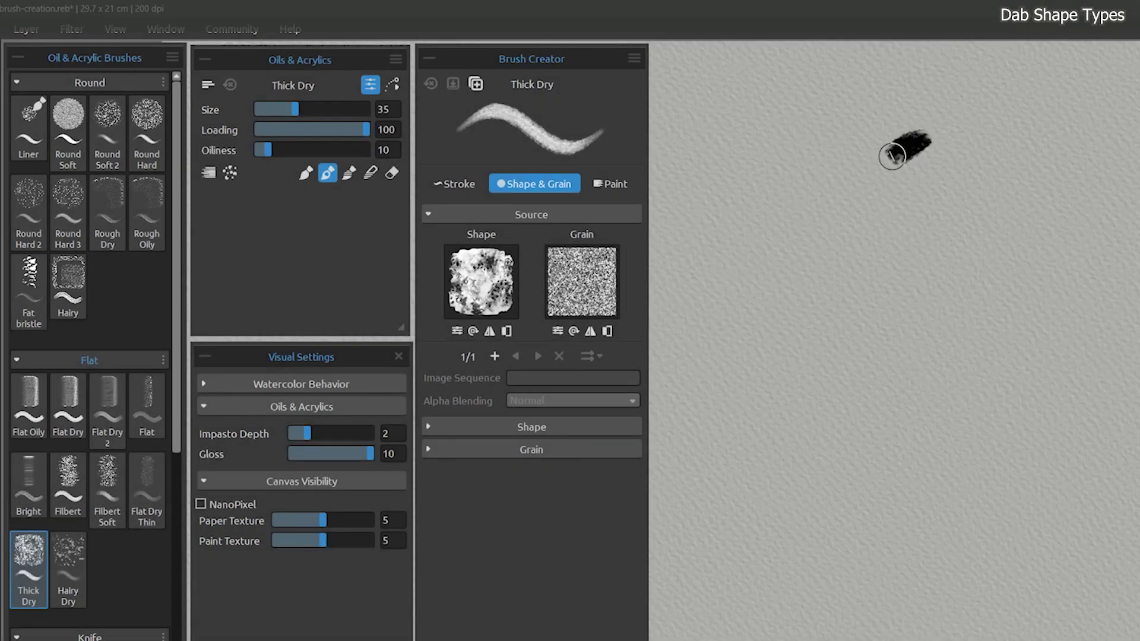
left_click_drag(932, 205, 715, 415)
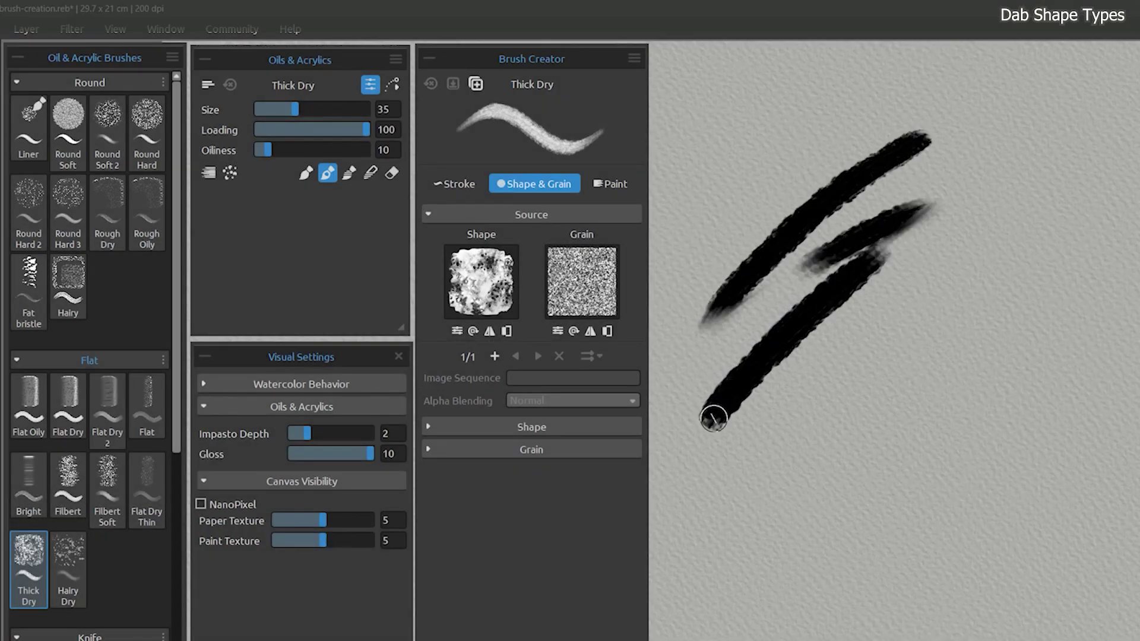
left_click_drag(979, 255, 703, 421)
mouse_move(1009, 308)
left_mouse_down()
mouse_move(738, 487)
mouse_move(936, 491)
mouse_move(1062, 530)
left_mouse_up()
- Set the Thick Dry grain to the spotted texture, then plain white, and paint a zigzag
left_click(582, 282)
left_click(328, 208)
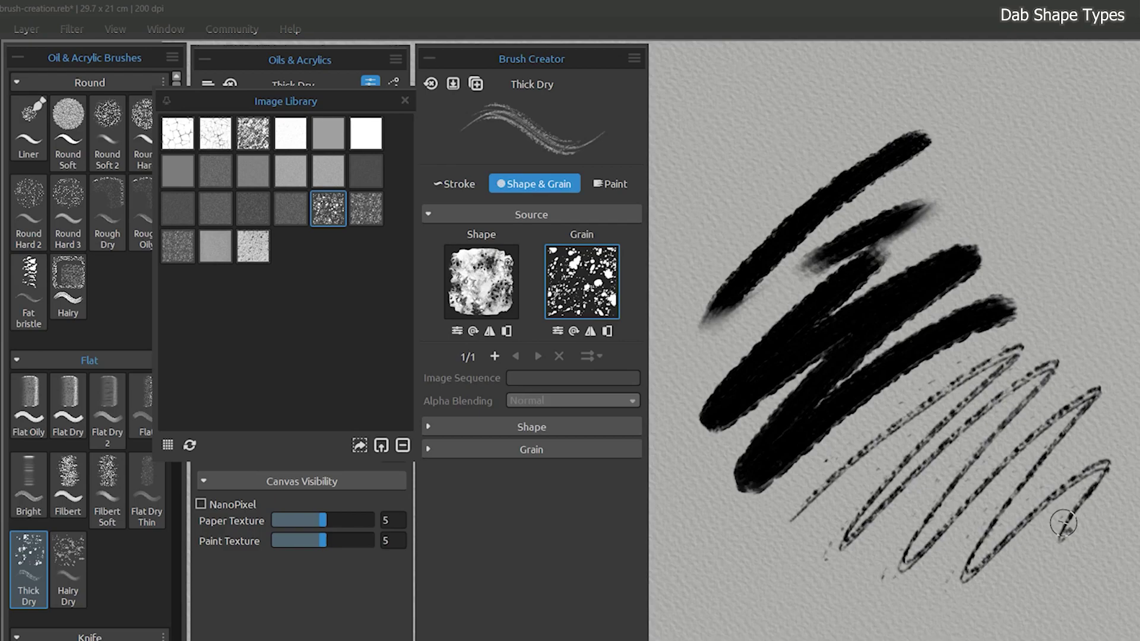
left_click(588, 284)
left_click(590, 284)
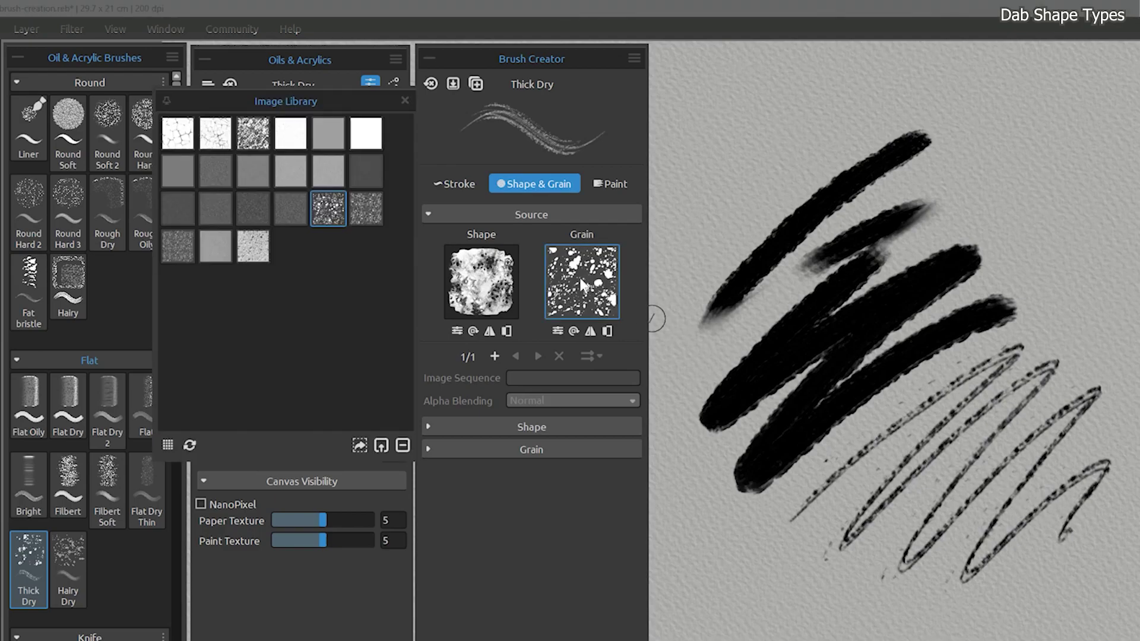
left_click(365, 133)
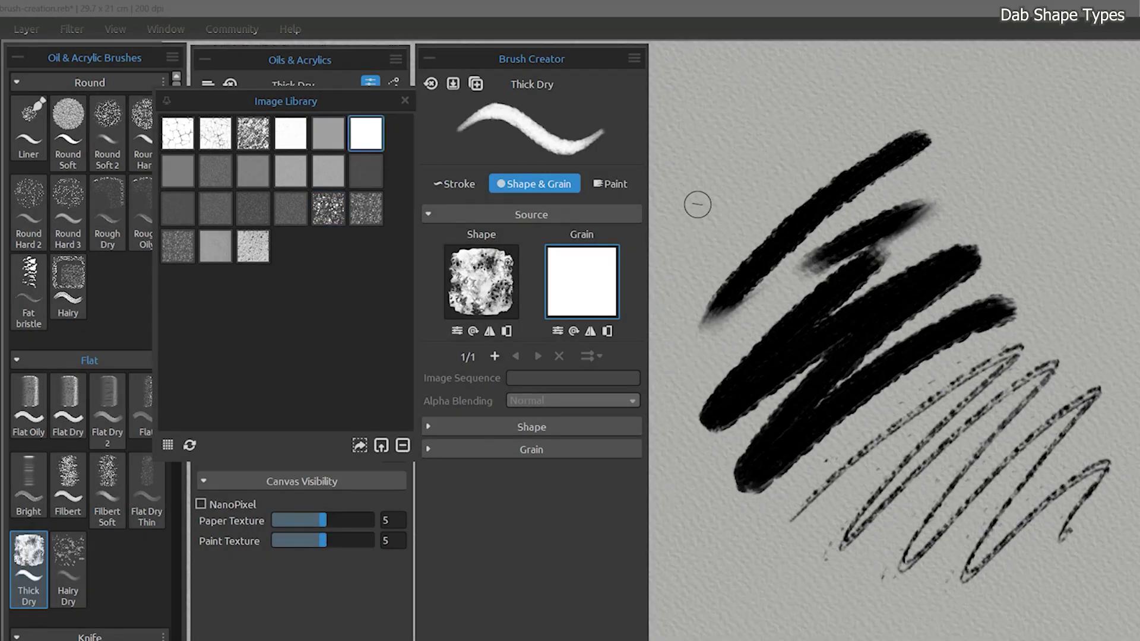
mouse_move(683, 225)
left_mouse_down()
mouse_move(742, 234)
mouse_move(766, 379)
mouse_move(811, 510)
mouse_move(978, 440)
mouse_move(1088, 575)
left_mouse_up()
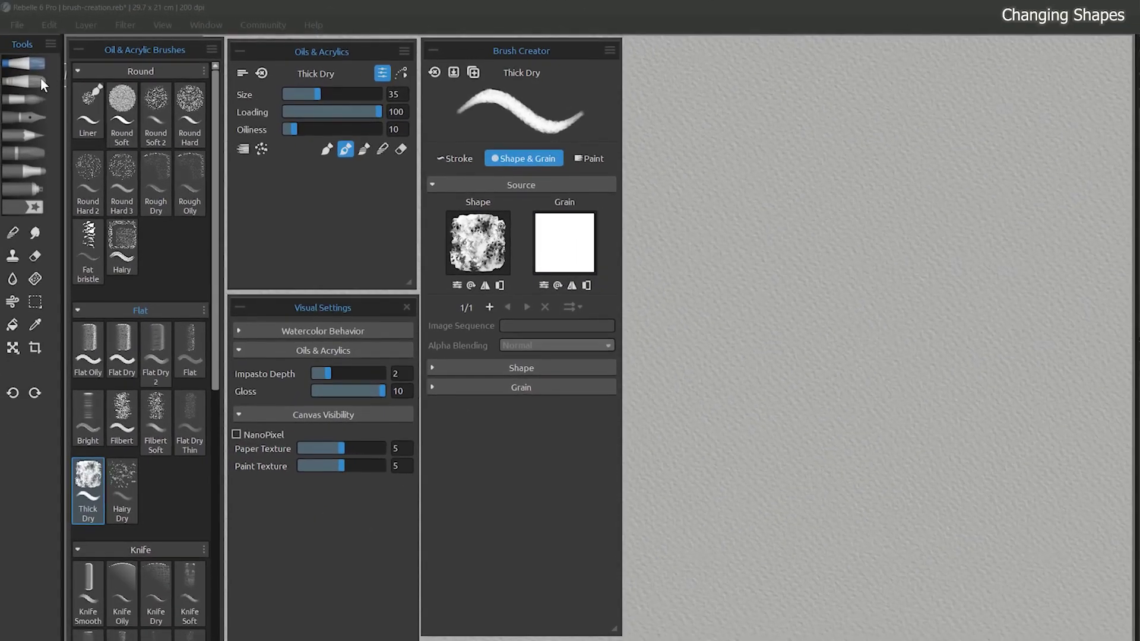
- Load the Soft Airbrush, give it a splatter dab shape, and paint a test stroke across the top
left_click(24, 206)
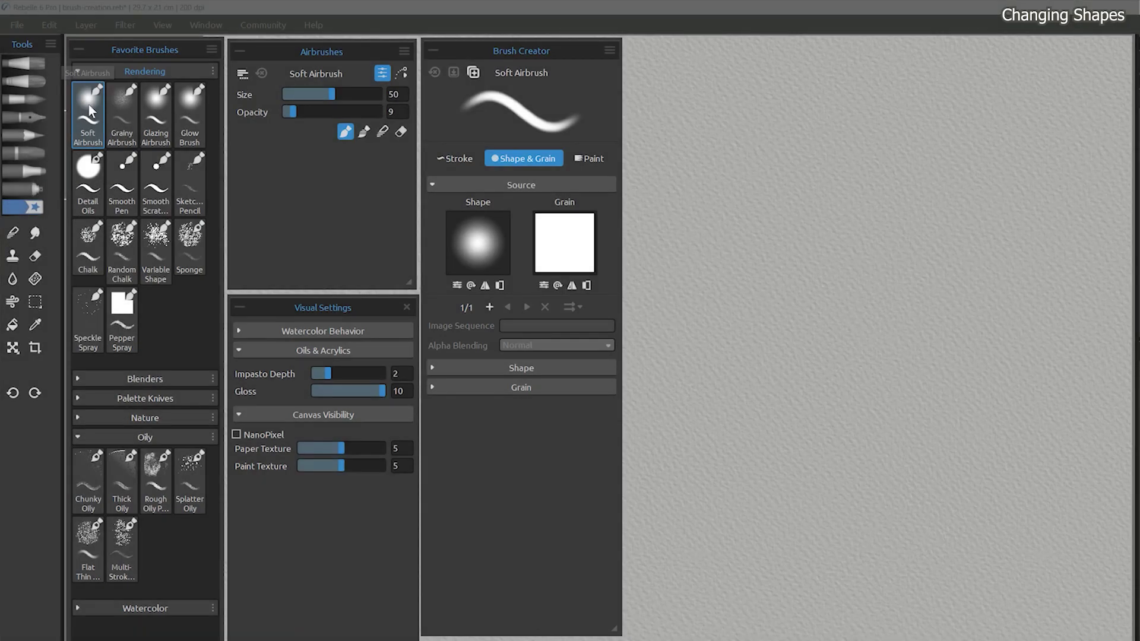
left_click(489, 237)
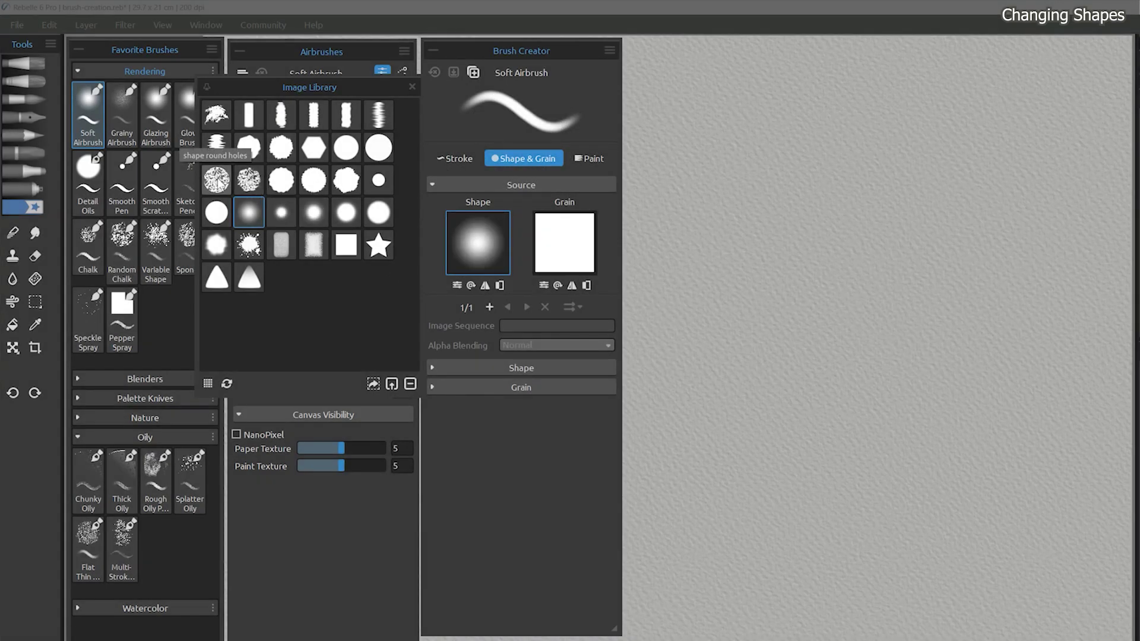
left_click(216, 180)
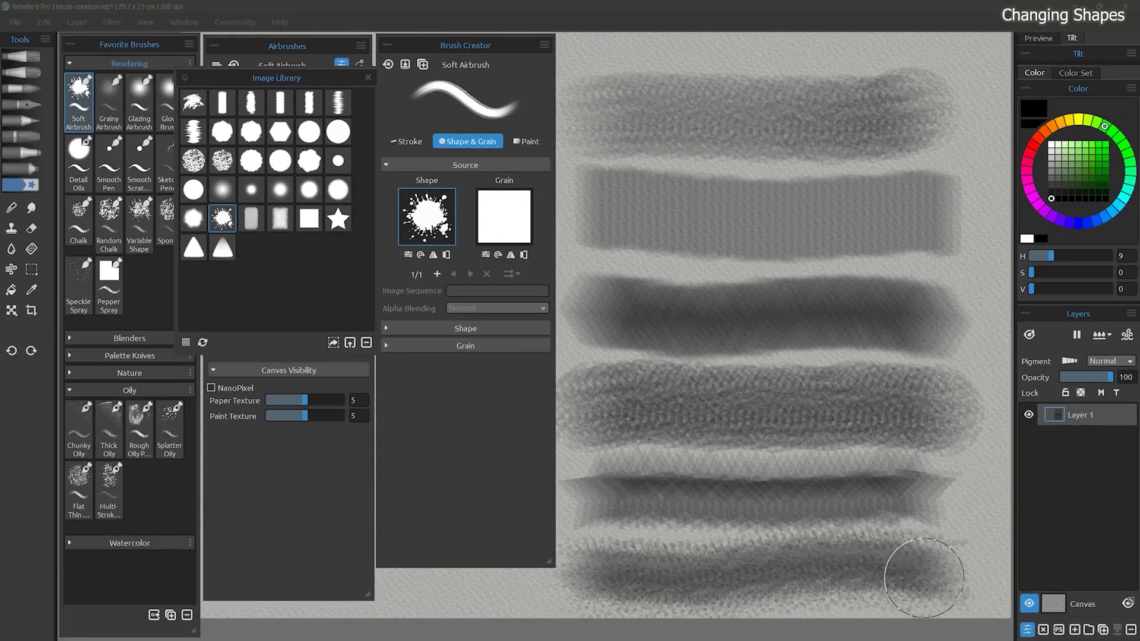
left_click(410, 142)
left_click(525, 141)
left_click(468, 142)
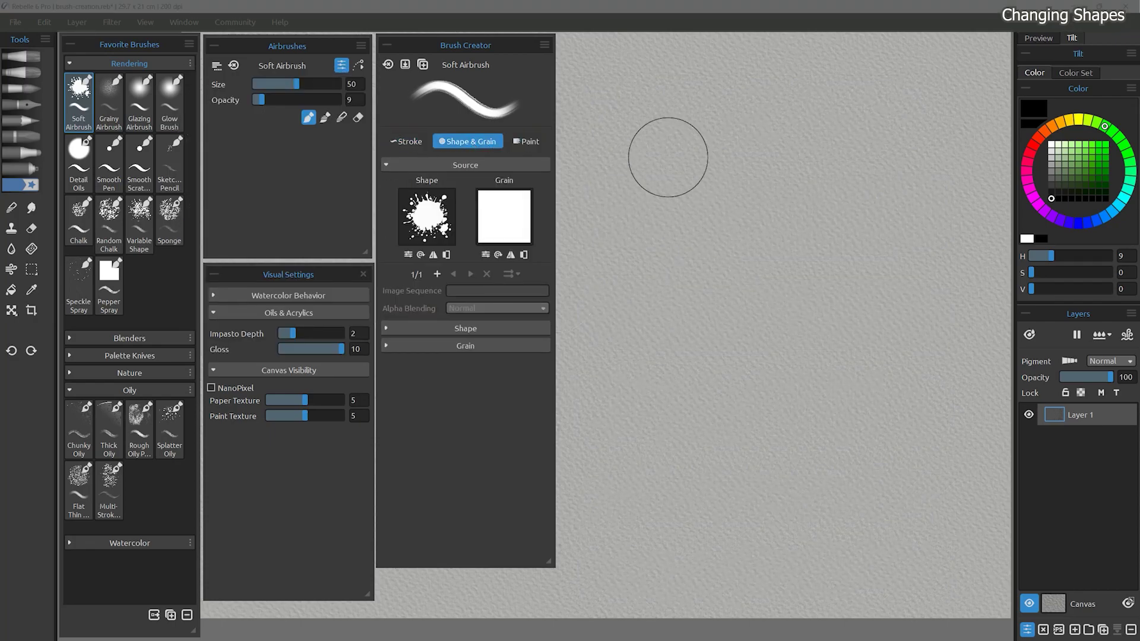
left_click_drag(623, 116, 823, 123)
- Switch the dab to the soft round shape and paint two soft test strokes
left_click(426, 217)
left_click(222, 189)
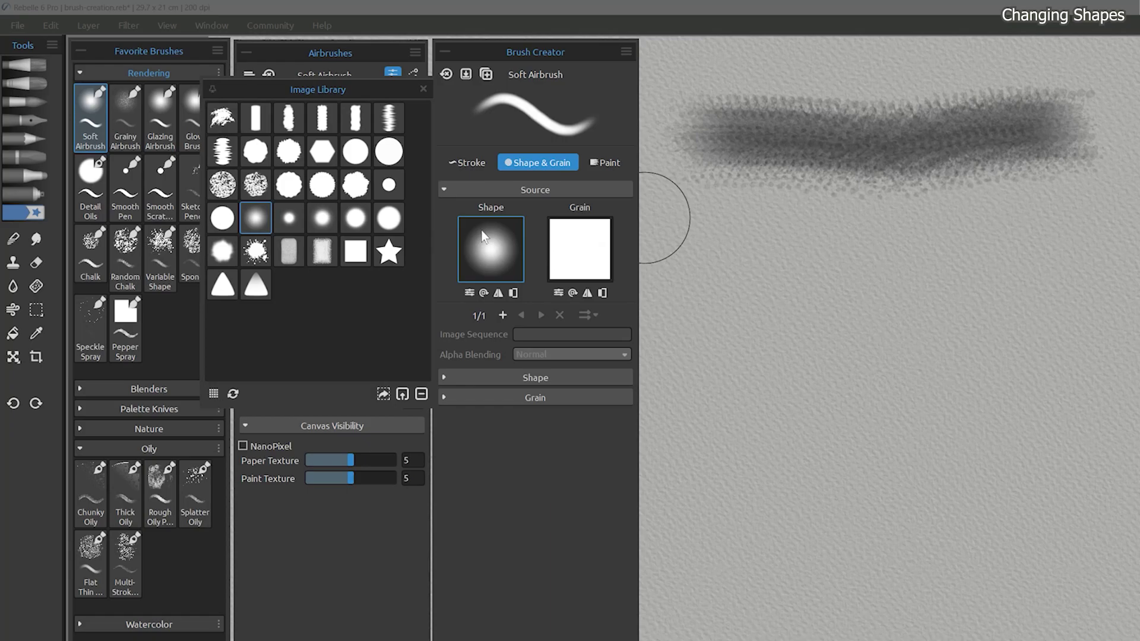
left_click_drag(594, 227, 798, 231)
left_click_drag(918, 267, 1057, 261)
- Paint test strokes with the small dot, medium soft dot and next soft dot shapes
left_click(289, 218)
left_click_drag(676, 362, 1039, 363)
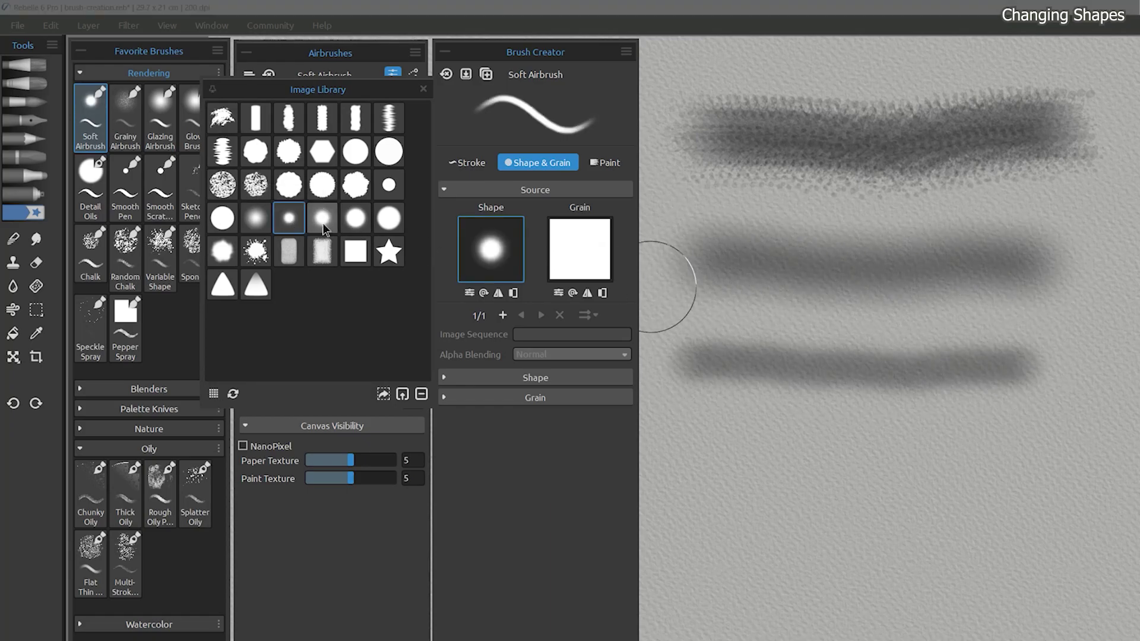
left_click(322, 217)
mouse_move(676, 442)
left_mouse_down()
mouse_move(866, 454)
mouse_move(1039, 442)
left_mouse_up()
left_click(355, 218)
left_click_drag(653, 534, 1042, 516)
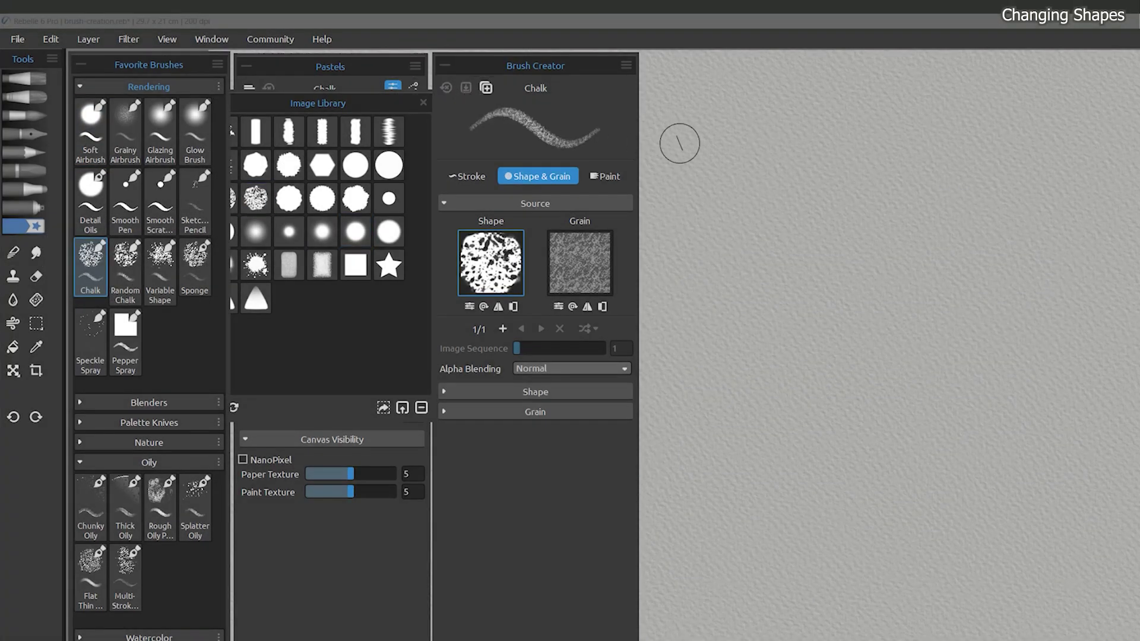
- Paint Chalk test strokes with the default, round holes, rectangular grainy and soft round dab shapes
left_click(489, 260)
left_click_drag(676, 164, 1089, 170)
left_click(357, 102)
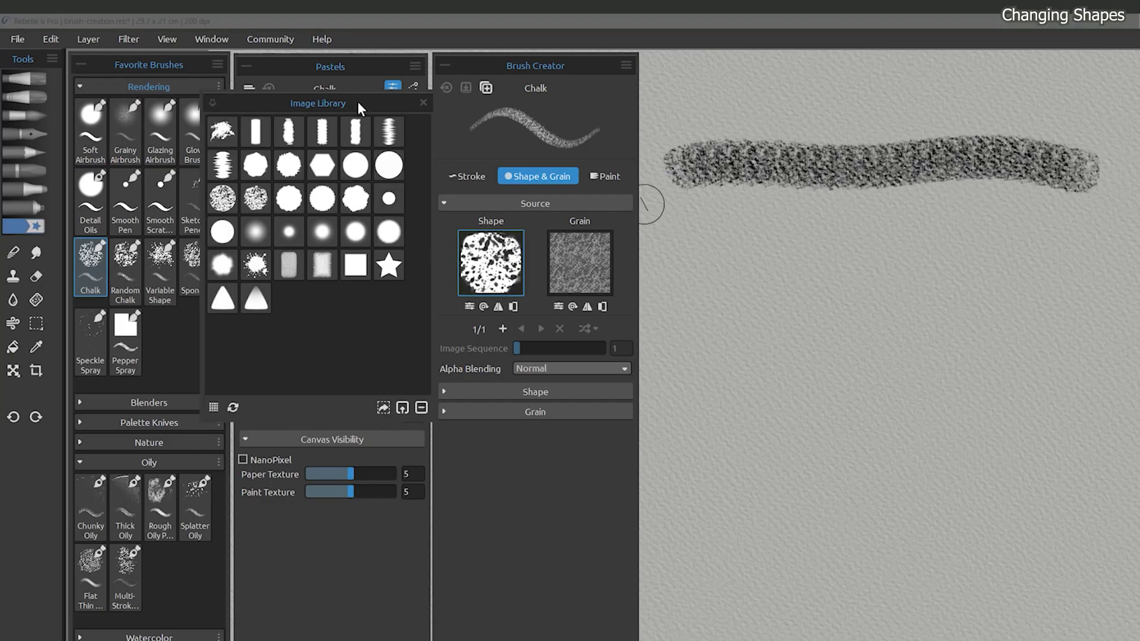
left_click(249, 209)
left_click_drag(660, 252, 1092, 244)
left_click(322, 265)
left_click_drag(668, 329, 1049, 328)
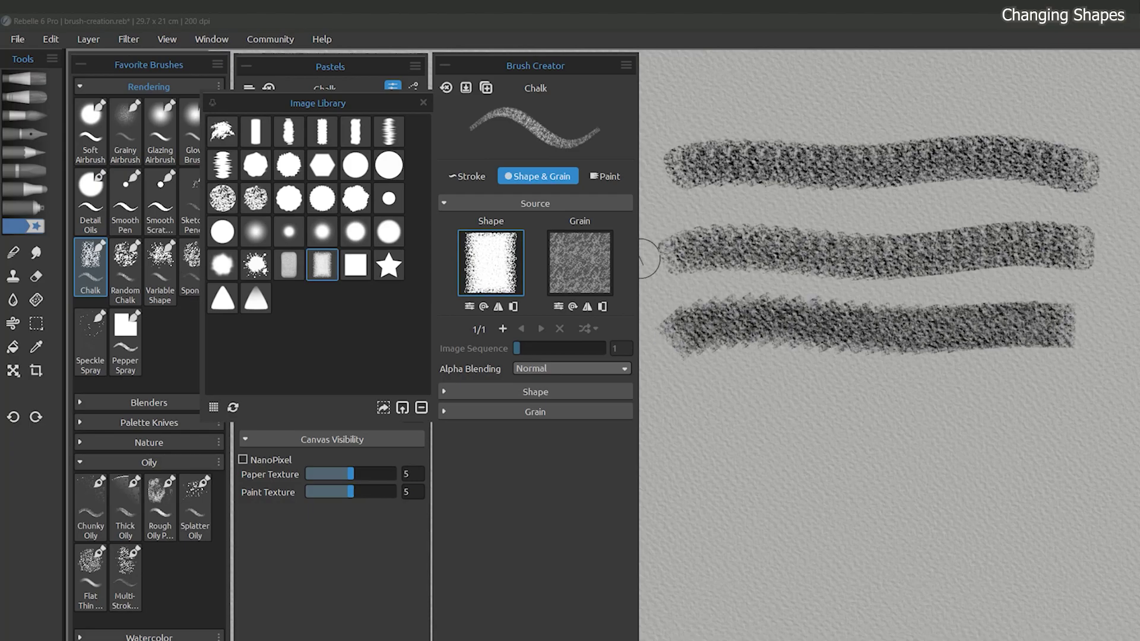
left_click(260, 233)
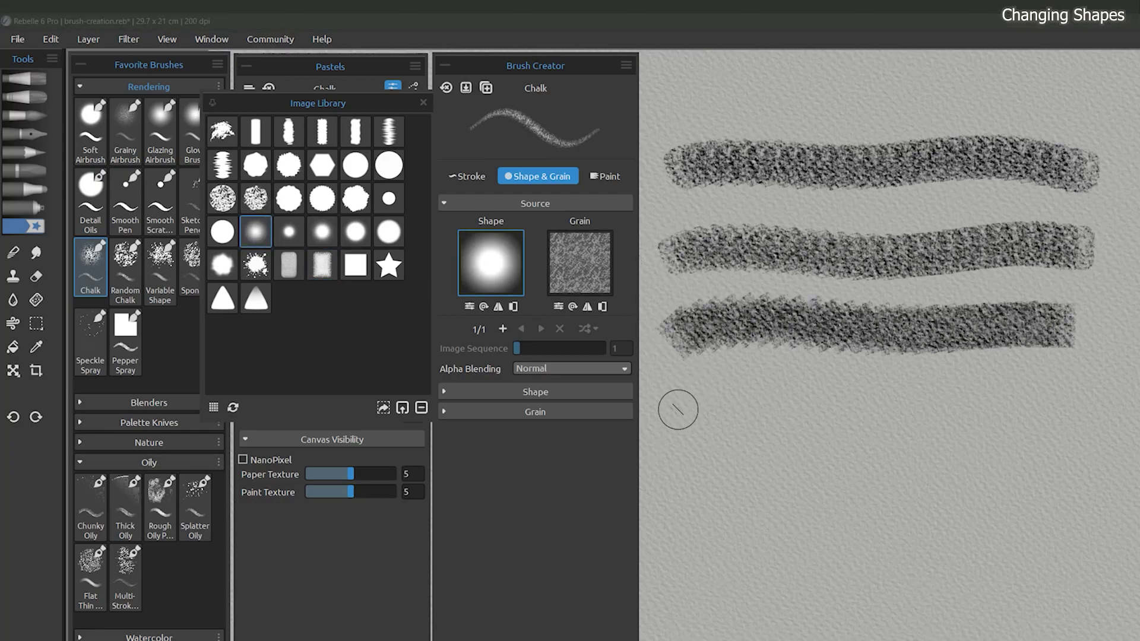
left_click_drag(670, 408, 1092, 406)
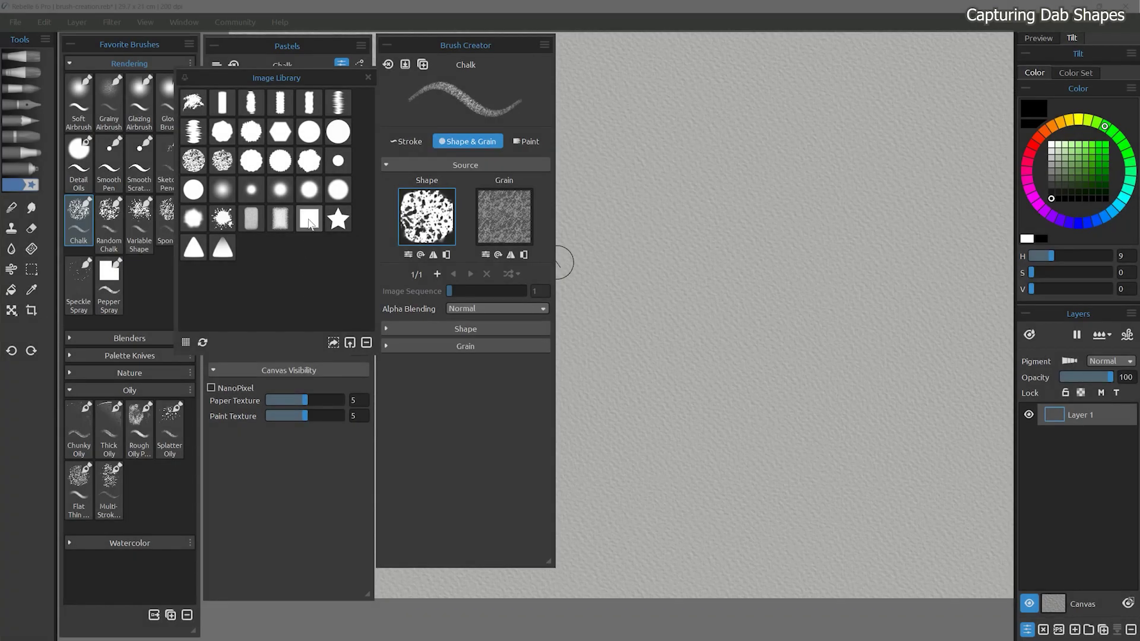
- Switch to the Smooth Pen and draw a large black S-wave outline, checking it over transparency
left_click(368, 78)
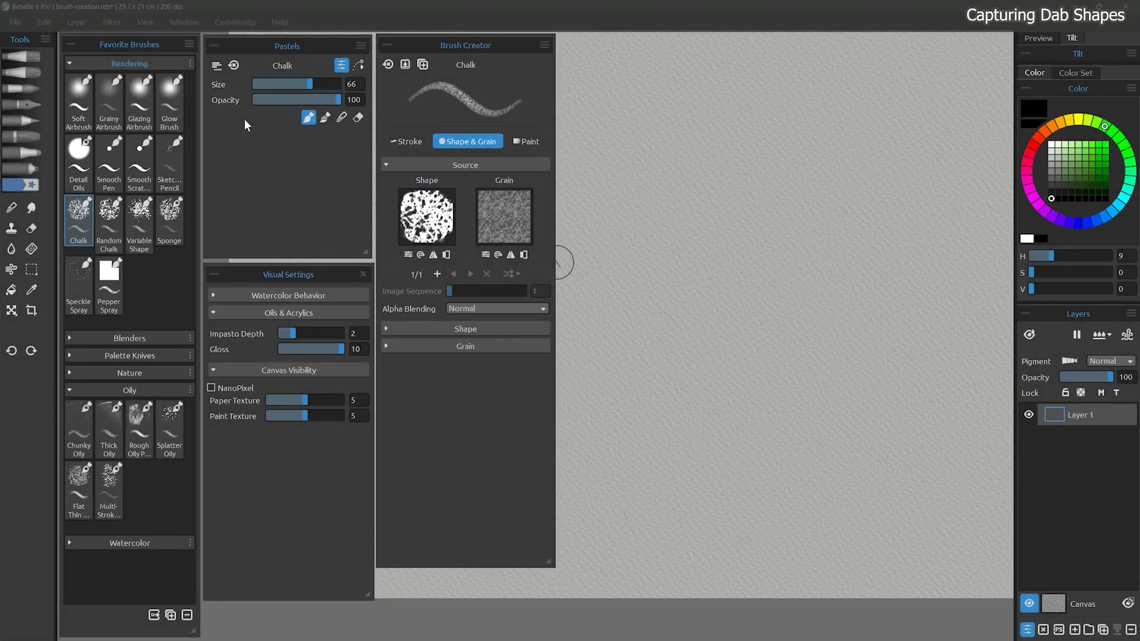
left_click(110, 156)
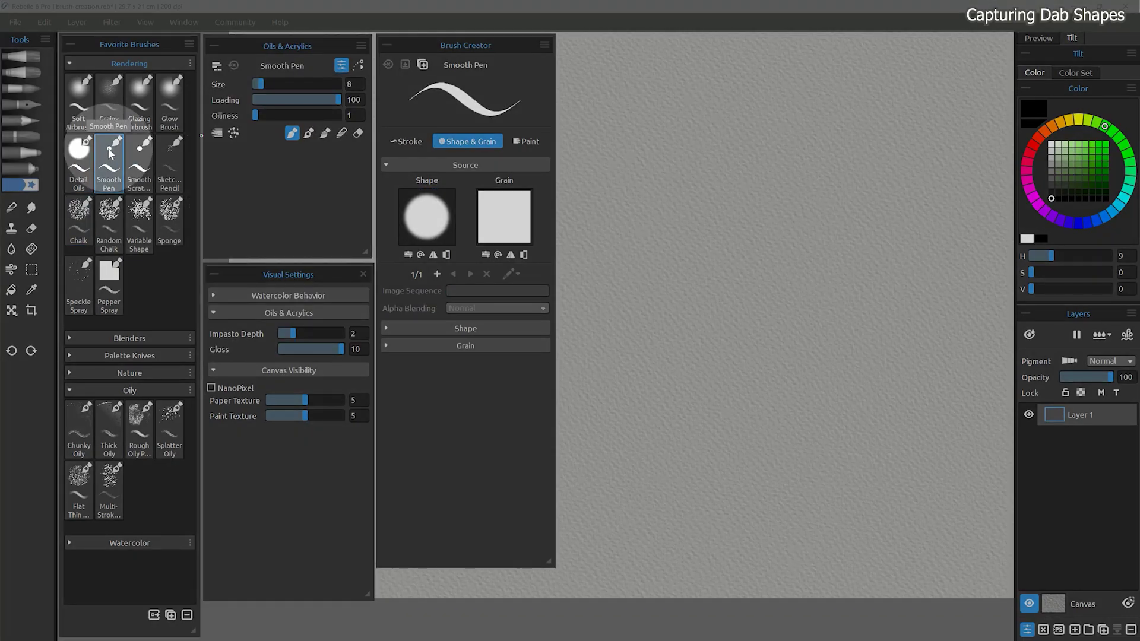
mouse_move(807, 117)
left_mouse_down()
mouse_move(818, 268)
mouse_move(763, 156)
mouse_move(807, 115)
left_mouse_up()
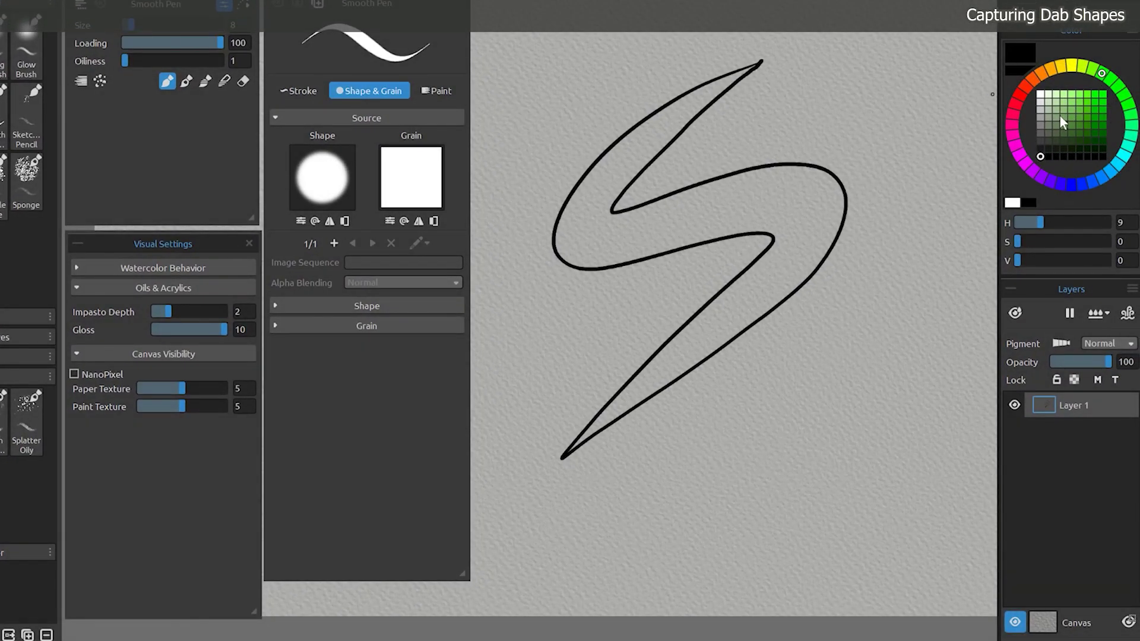
left_click(1014, 622)
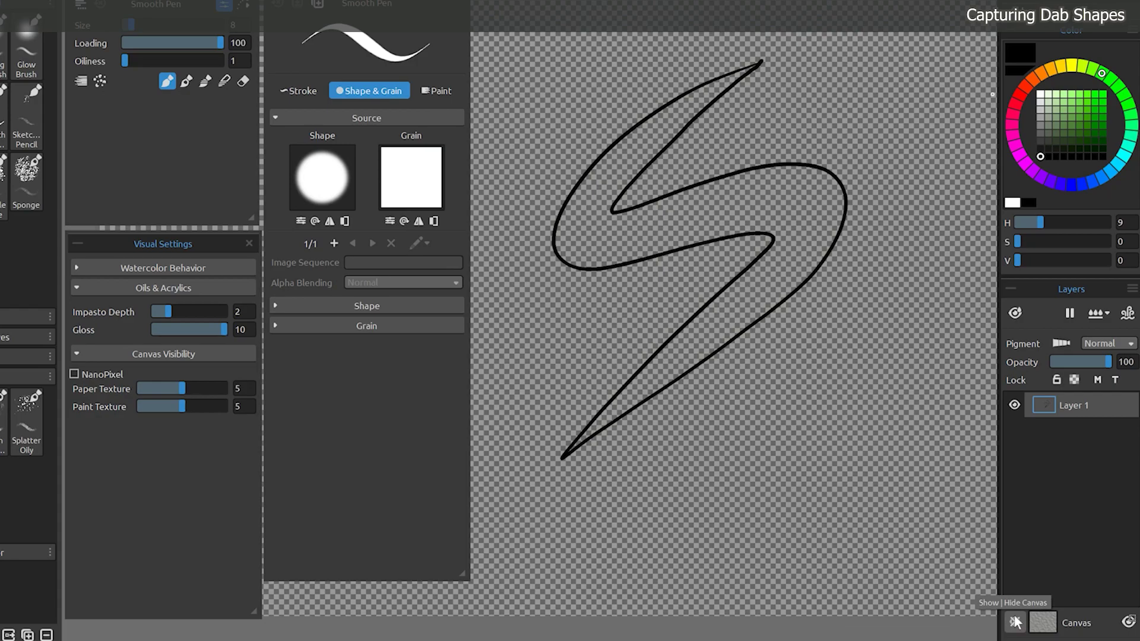
left_click(1015, 622)
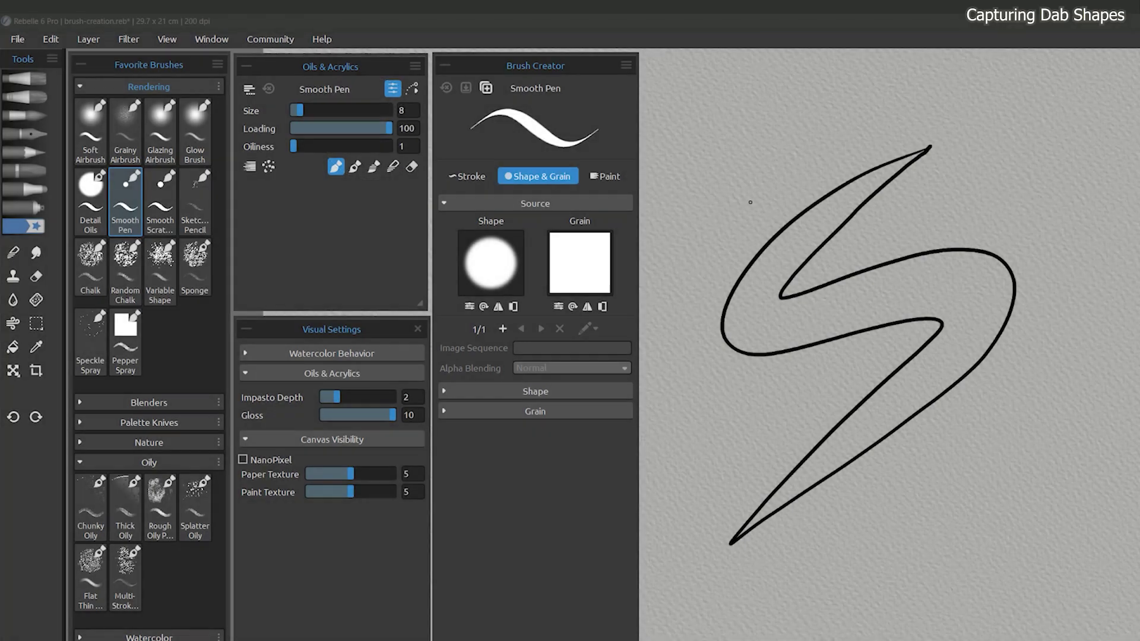
- Draw a square rectangular selection around the S-wave, then shrink and shift it to fit snugly
left_click(36, 323)
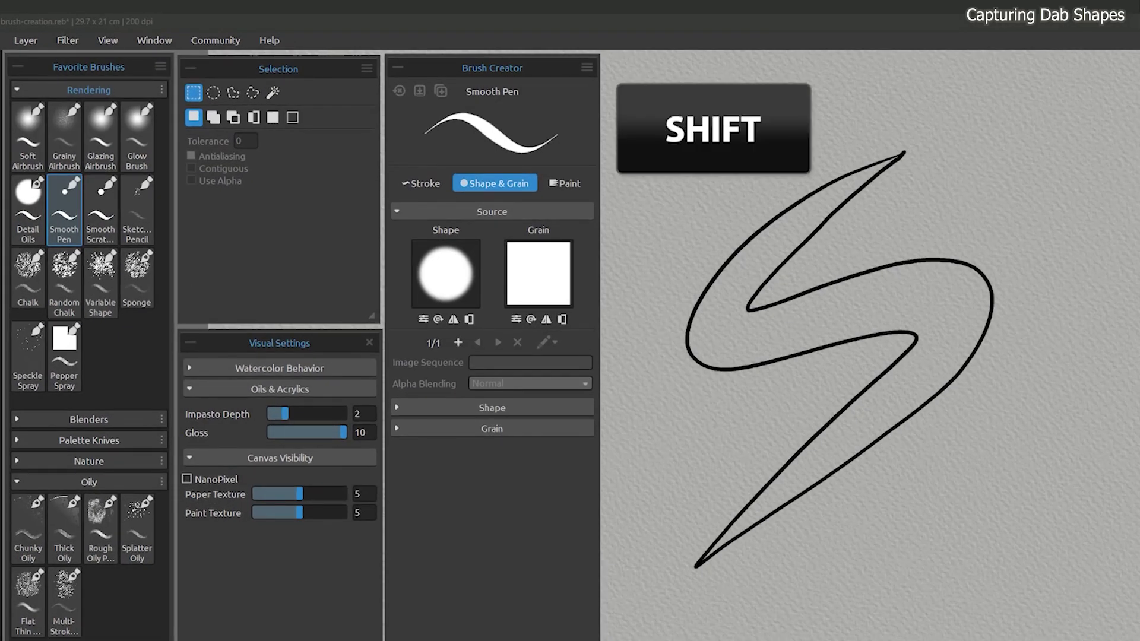
mouse_move(641, 123)
left_mouse_down()
mouse_move(1007, 603)
mouse_move(942, 584)
left_mouse_up()
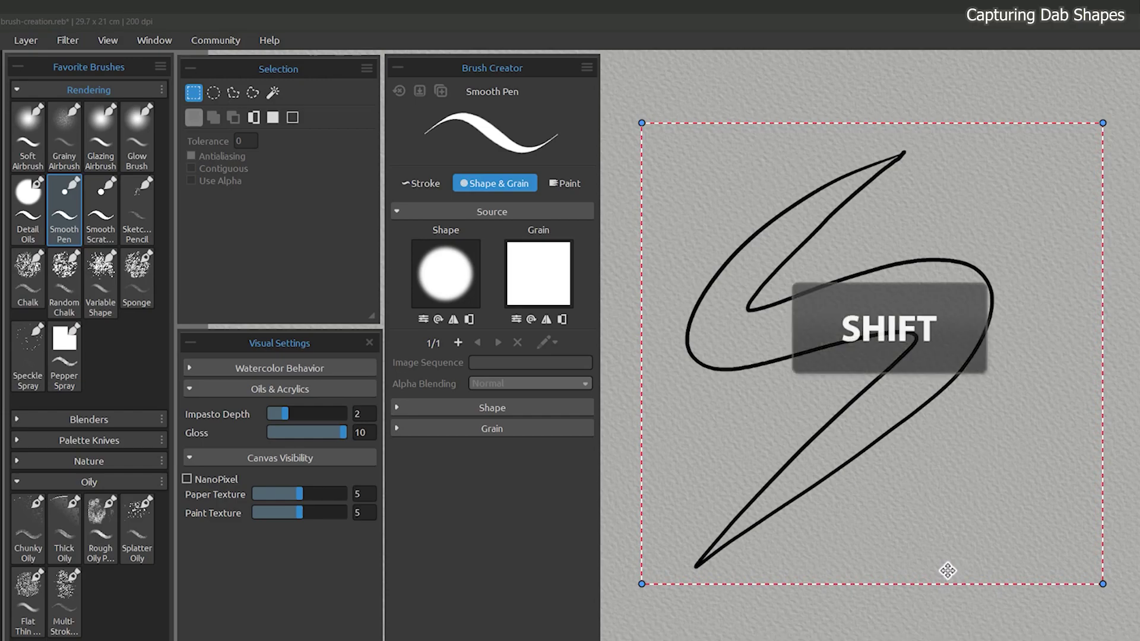
left_click_drag(1092, 123, 1072, 144)
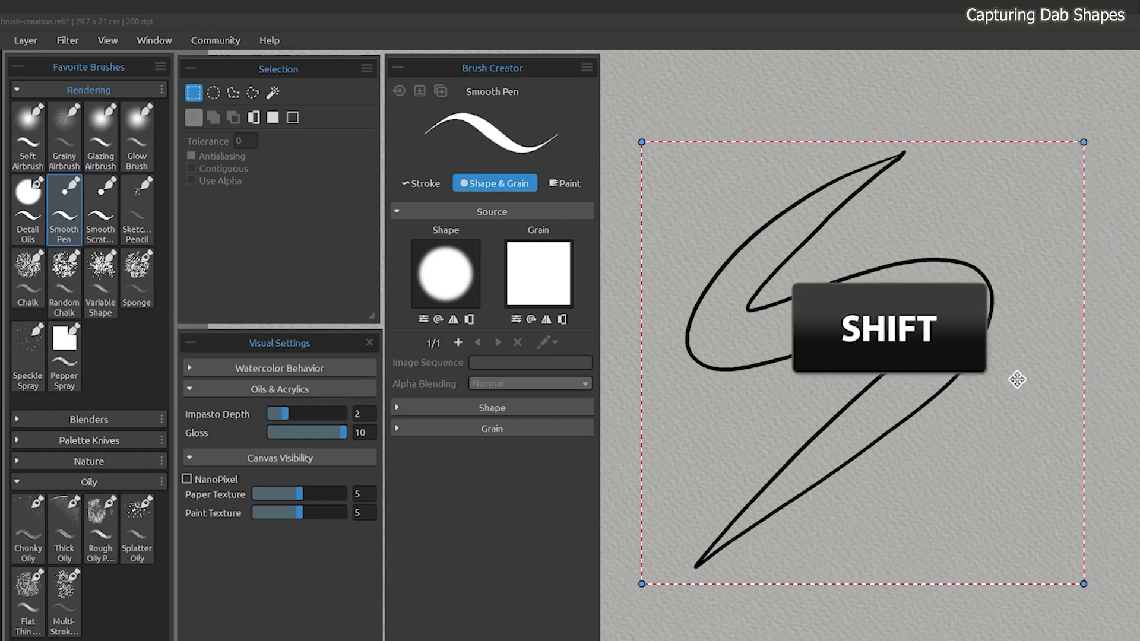
left_click_drag(1015, 376, 996, 380)
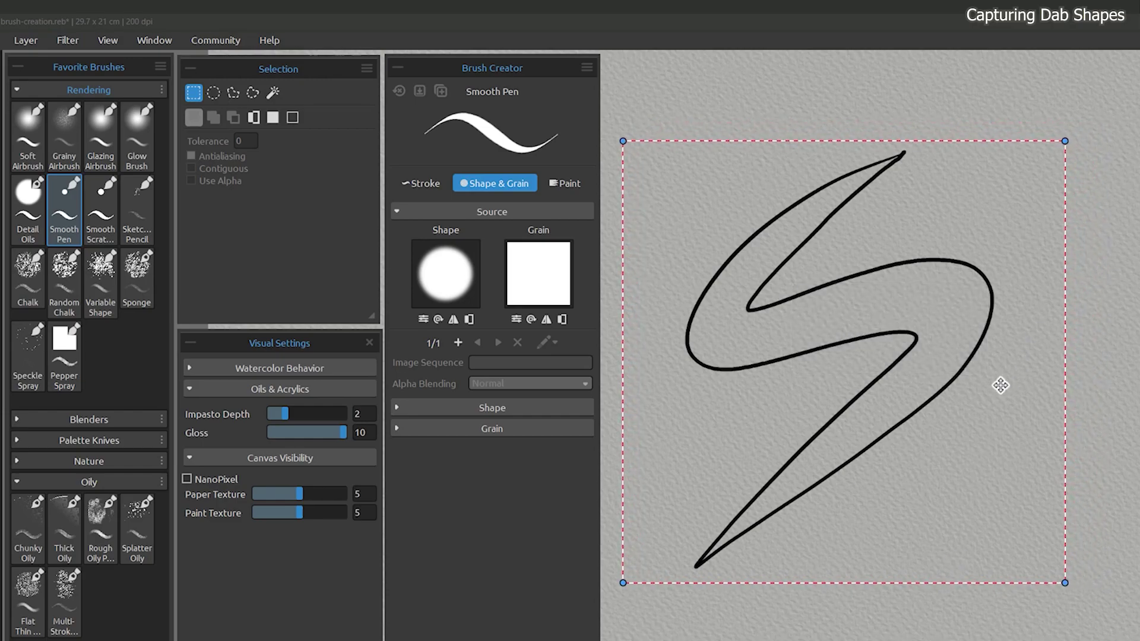
- Import the selected S-wave into the Image Library and make it the Smooth Pen's dab shape
left_click(441, 271)
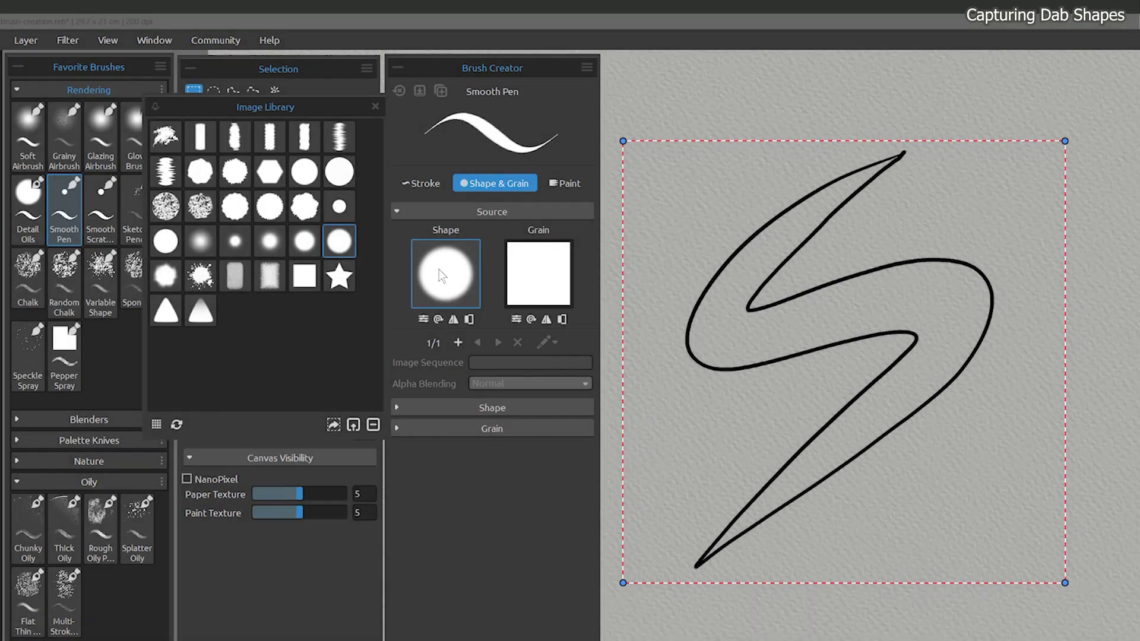
left_click(328, 424)
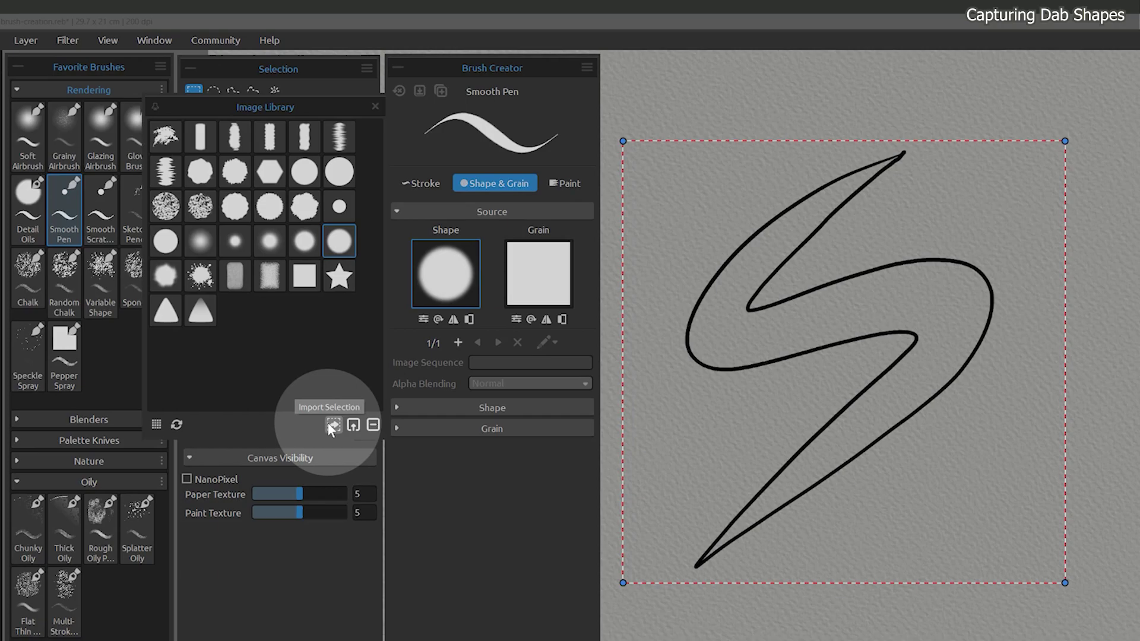
left_click(166, 136)
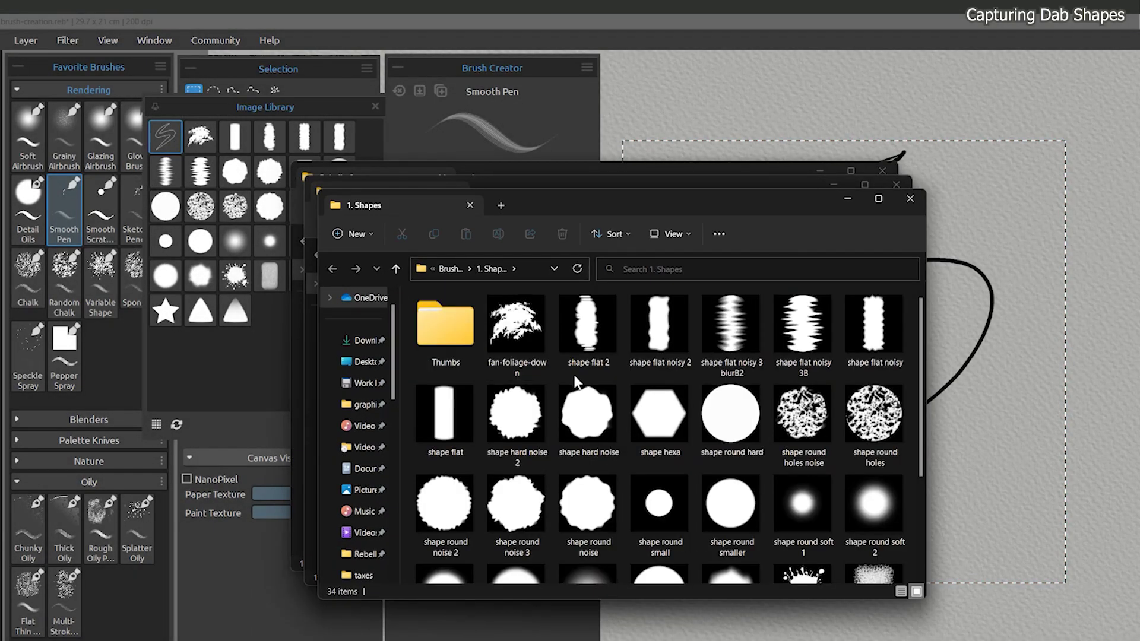
- Rename the saved Shape file in the shapes folder to 'wave'
scroll(653, 445, "down", 1)
left_click(803, 569)
key("F2")
type("wave")
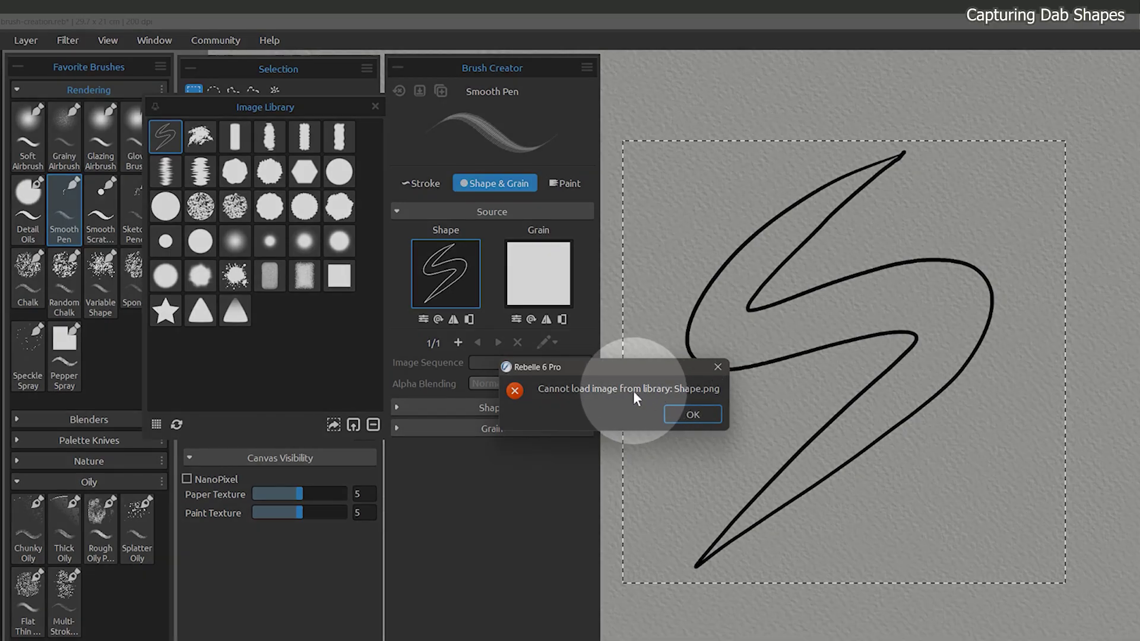
- Dismiss the load error, enlarge the S-wave brush, and paint a zigzag stroke plus four single dabs
left_click(683, 412)
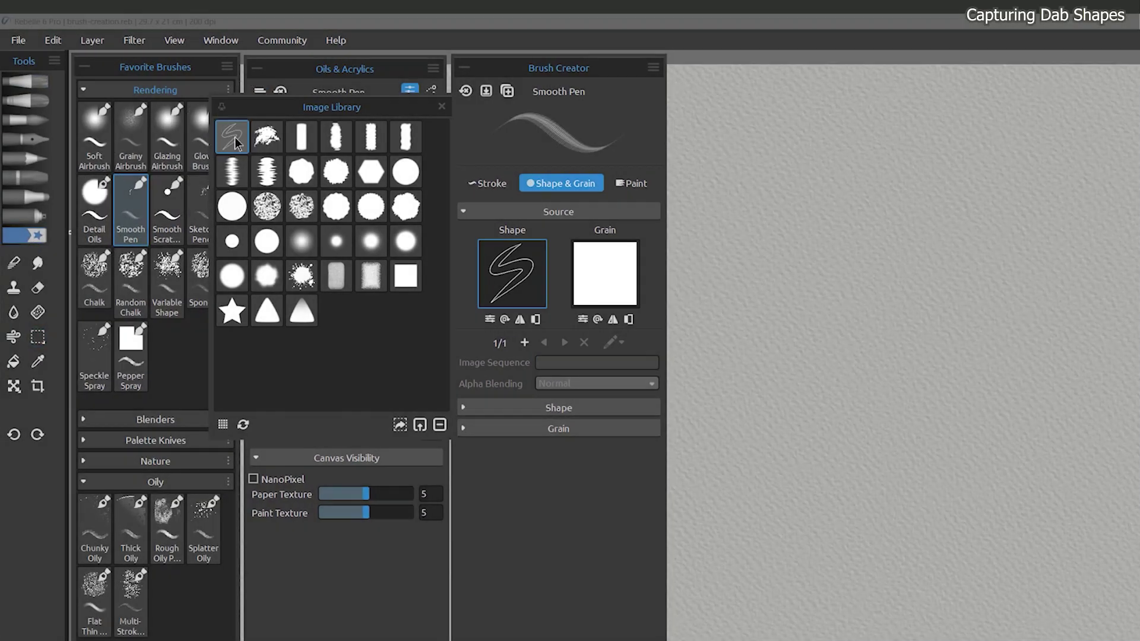
left_click(790, 167)
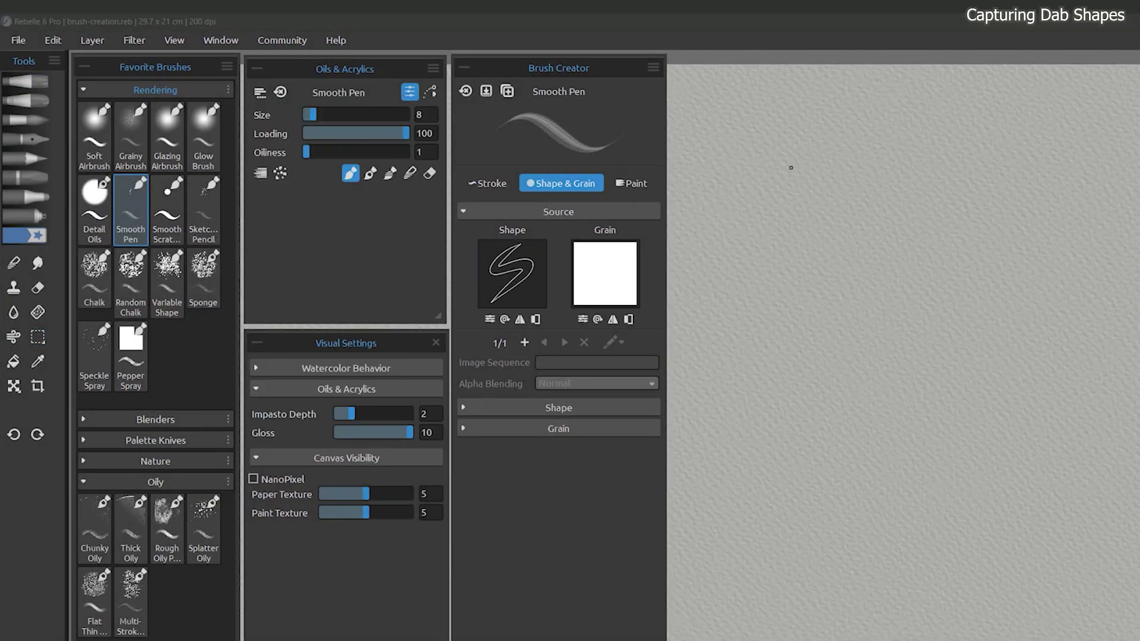
key("]")
mouse_move(712, 228)
left_mouse_down()
mouse_move(890, 315)
mouse_move(1093, 386)
left_mouse_up()
left_click(756, 421)
left_click(793, 427)
left_click(816, 426)
left_click(859, 436)
- Paint two lower and three horizontal S-wave test strokes
left_click_drag(736, 484, 967, 481)
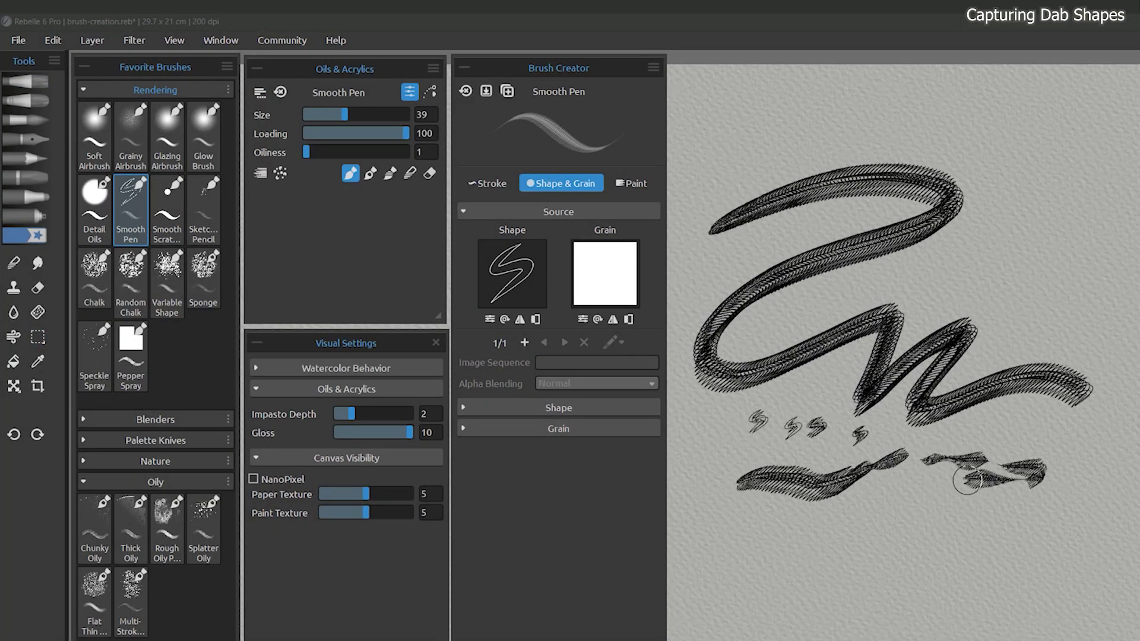
left_click_drag(732, 531, 1038, 560)
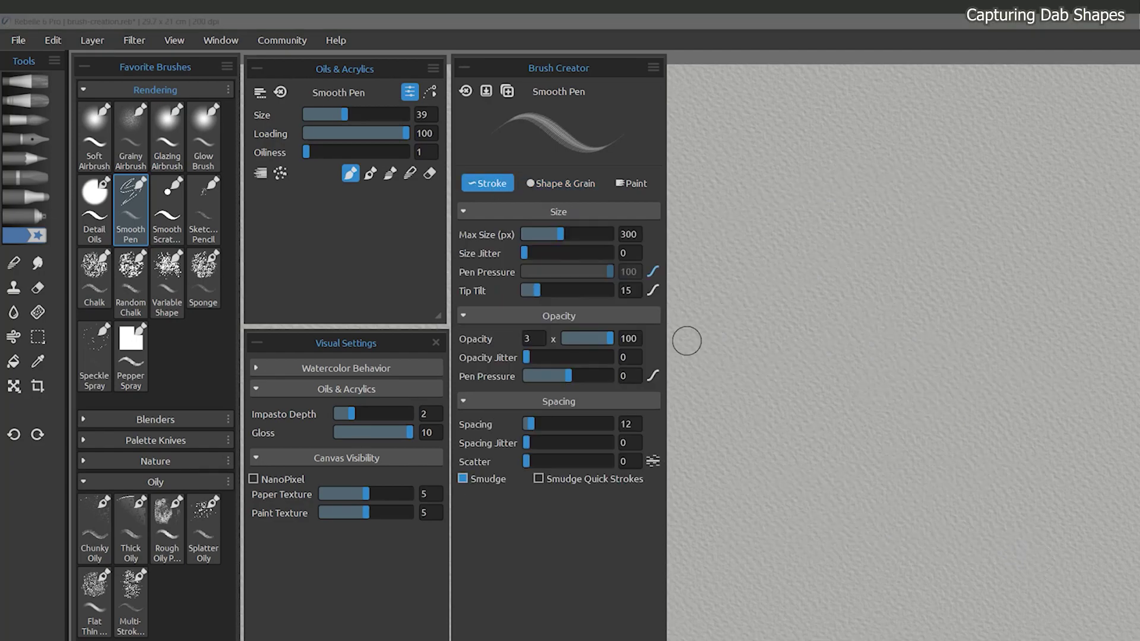
left_click_drag(743, 275, 1054, 238)
left_click_drag(700, 344, 1053, 286)
left_click_drag(703, 347, 894, 334)
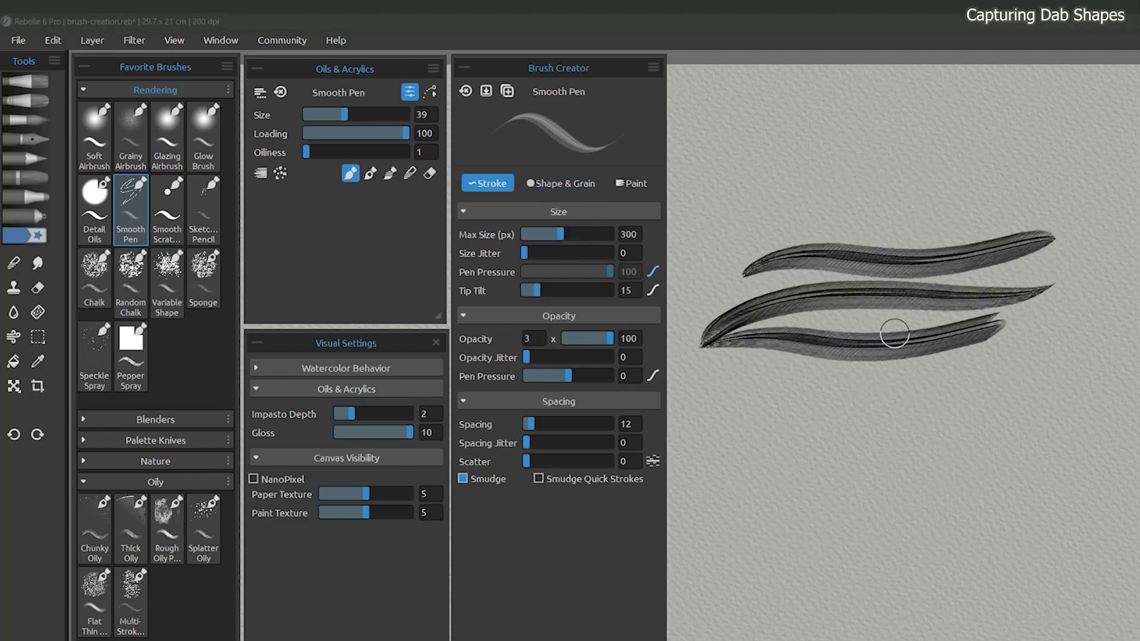
- Expand the Shape & Grain angle settings and paint a jittery test stroke across the canvas
left_click(561, 183)
left_click(558, 408)
mouse_move(699, 404)
left_mouse_down()
mouse_move(1016, 439)
mouse_move(991, 520)
mouse_move(1089, 588)
left_mouse_up()
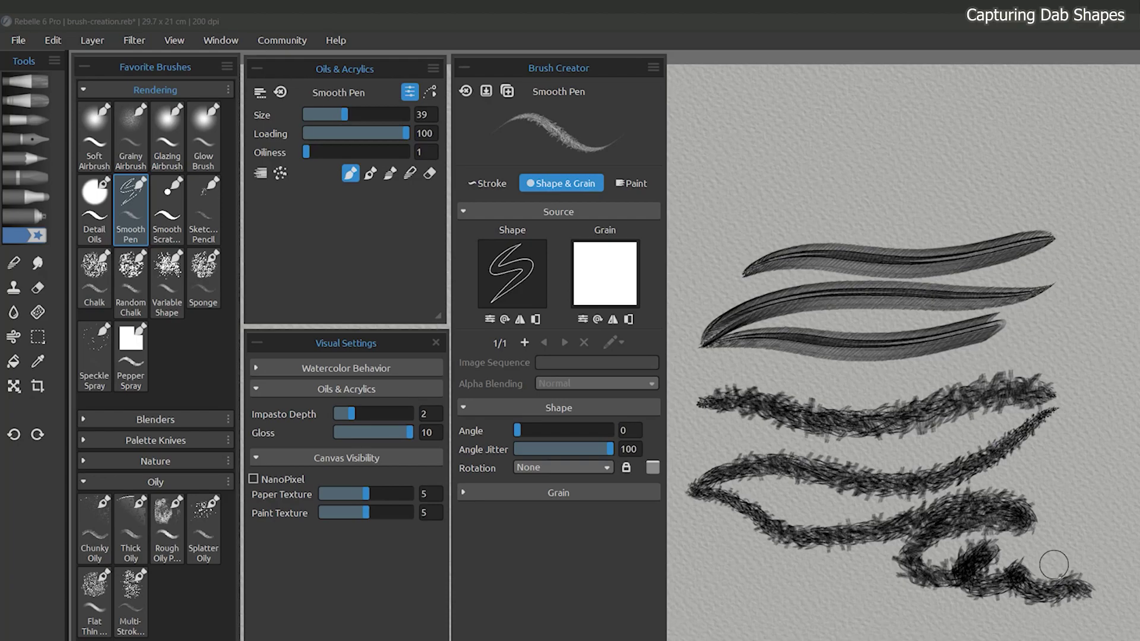
left_click(509, 269)
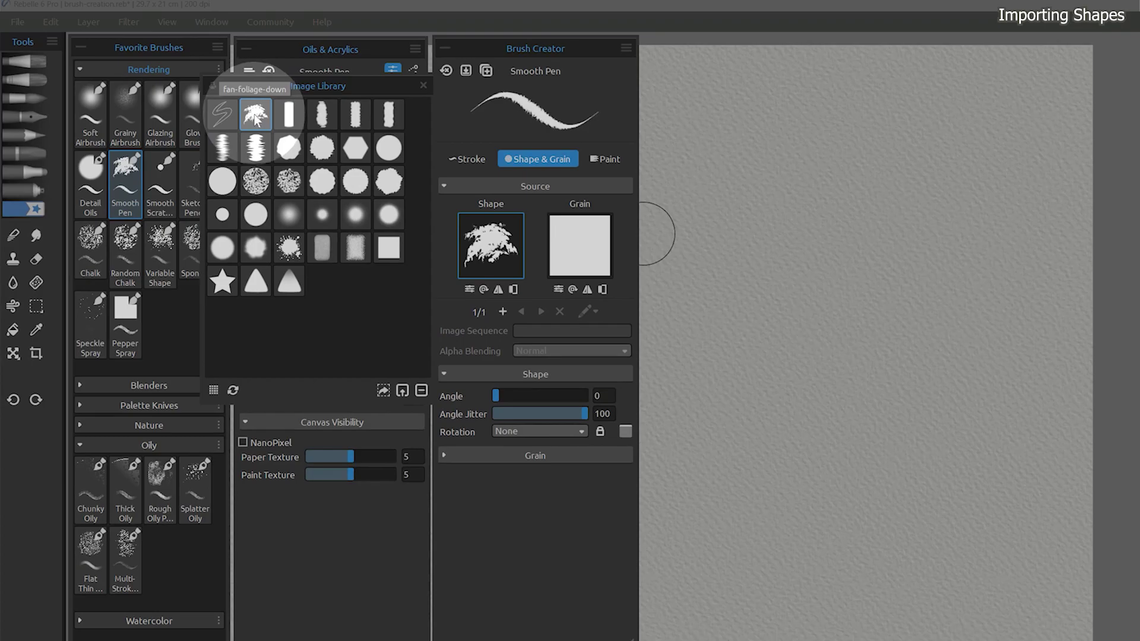
- Paint a large fan-foliage-down stroke and dabs, then drag its image from 1. Shapes into the library
mouse_move(712, 172)
left_mouse_down()
mouse_move(750, 165)
mouse_move(694, 255)
left_mouse_up()
left_click(766, 306)
left_click(808, 300)
left_click(855, 297)
mouse_move(856, 298)
left_mouse_down()
mouse_move(781, 373)
mouse_move(883, 362)
left_mouse_up()
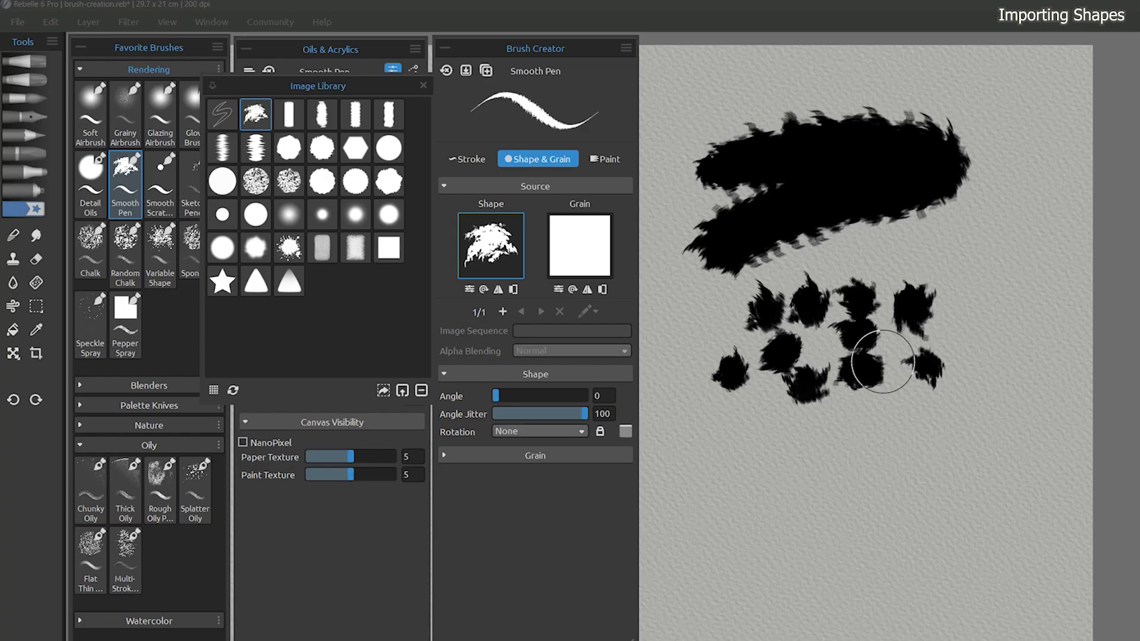
key("alt+Tab")
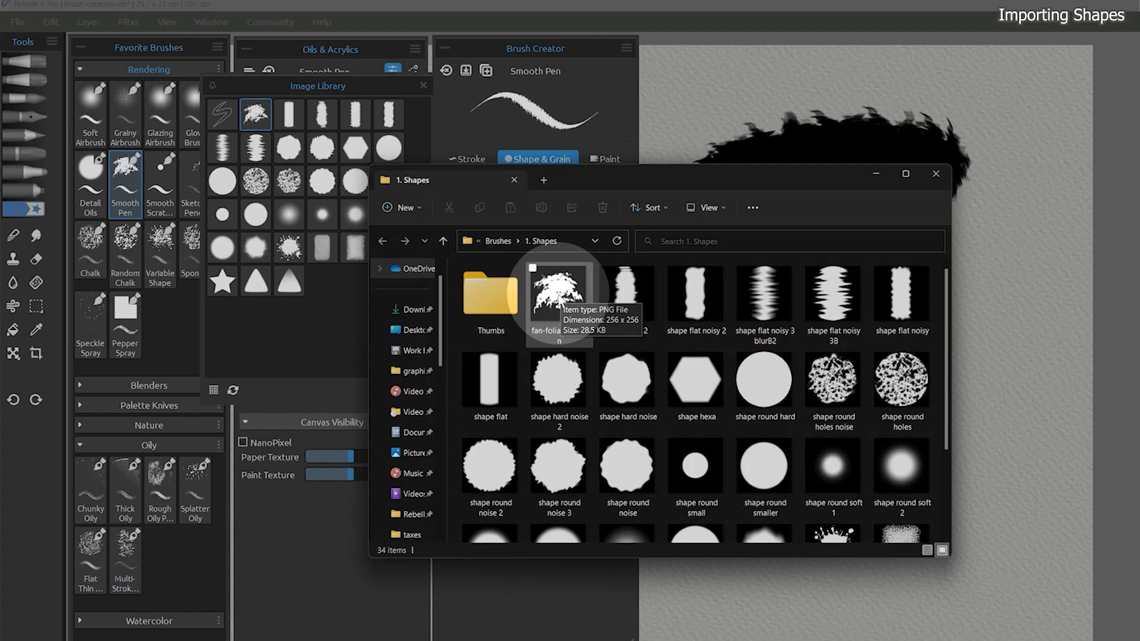
mouse_move(558, 297)
left_mouse_down()
mouse_move(381, 74)
mouse_move(305, 345)
left_mouse_up()
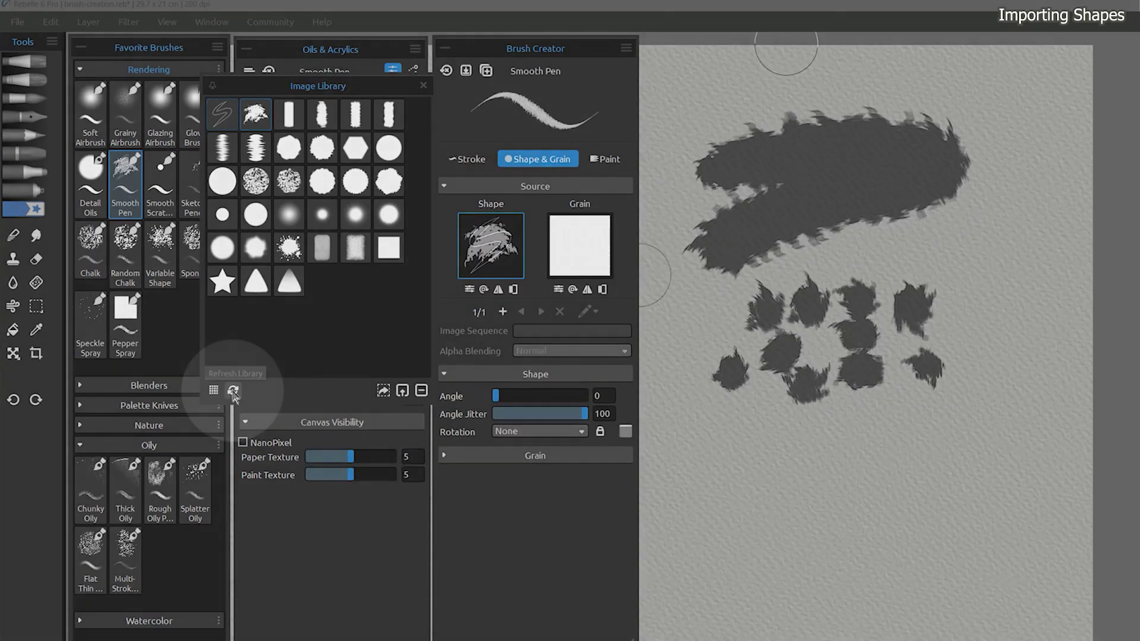
- Refresh the Image Library, toggle its icon size, and undock then re-dock the panel
left_click(233, 390)
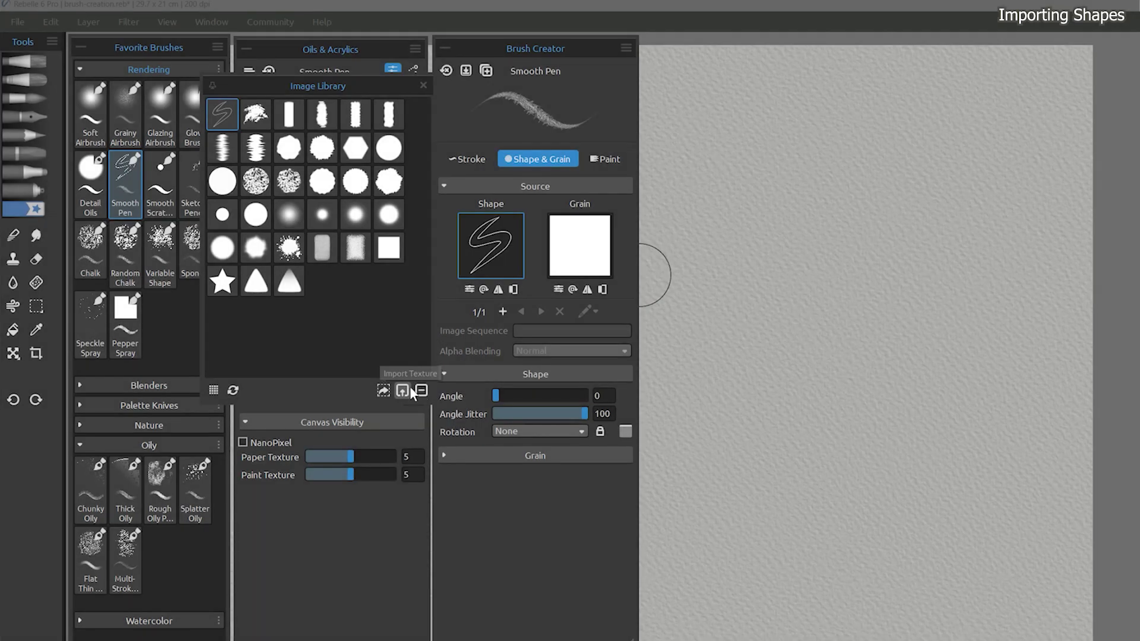
left_click(213, 390)
left_click(214, 390)
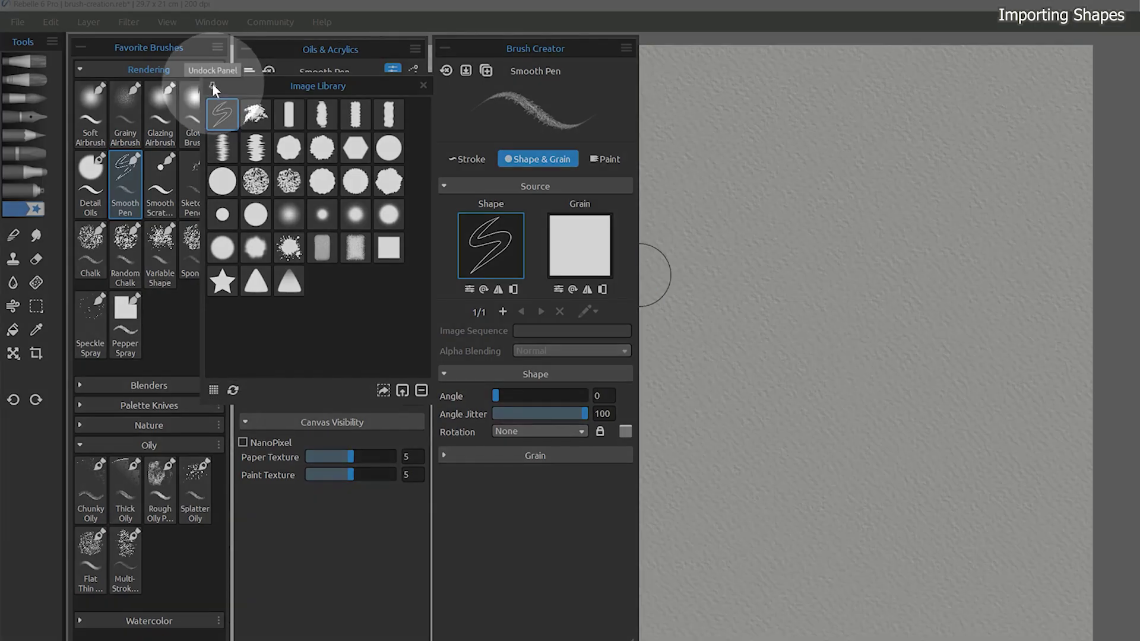
mouse_move(212, 83)
left_mouse_down()
mouse_move(368, 95)
mouse_move(702, 69)
left_mouse_up()
mouse_move(742, 392)
left_mouse_down()
mouse_move(771, 475)
mouse_move(968, 540)
left_mouse_up()
double_click(769, 55)
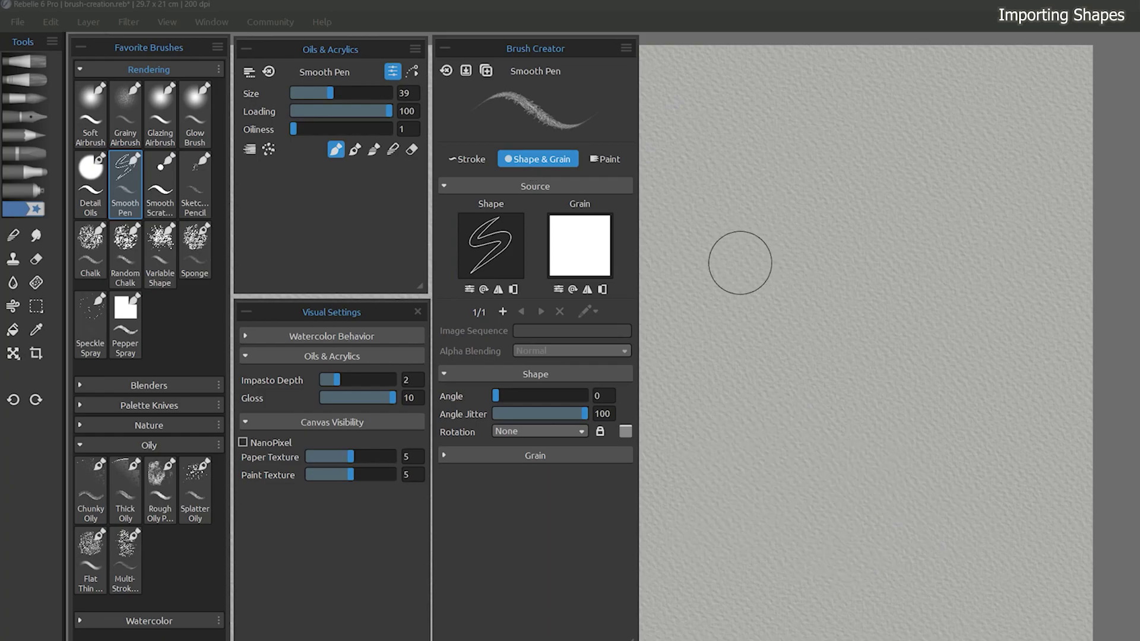
- Select fan-foliage-down as the dab, enlarge the brush, and stamp one large dab
left_click(486, 243)
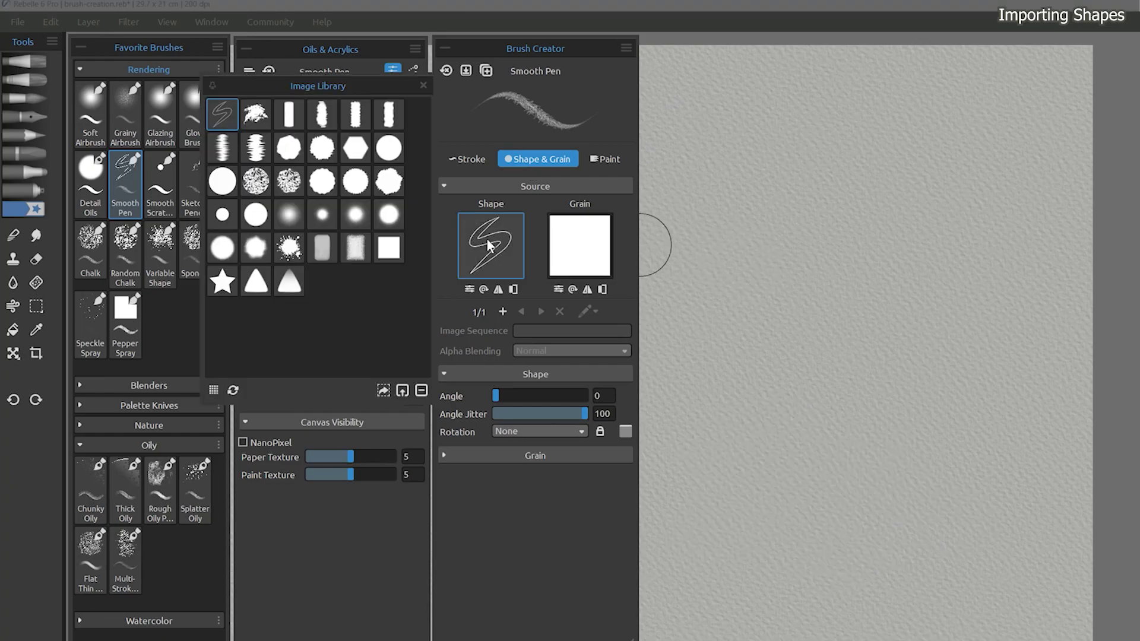
left_click(255, 113)
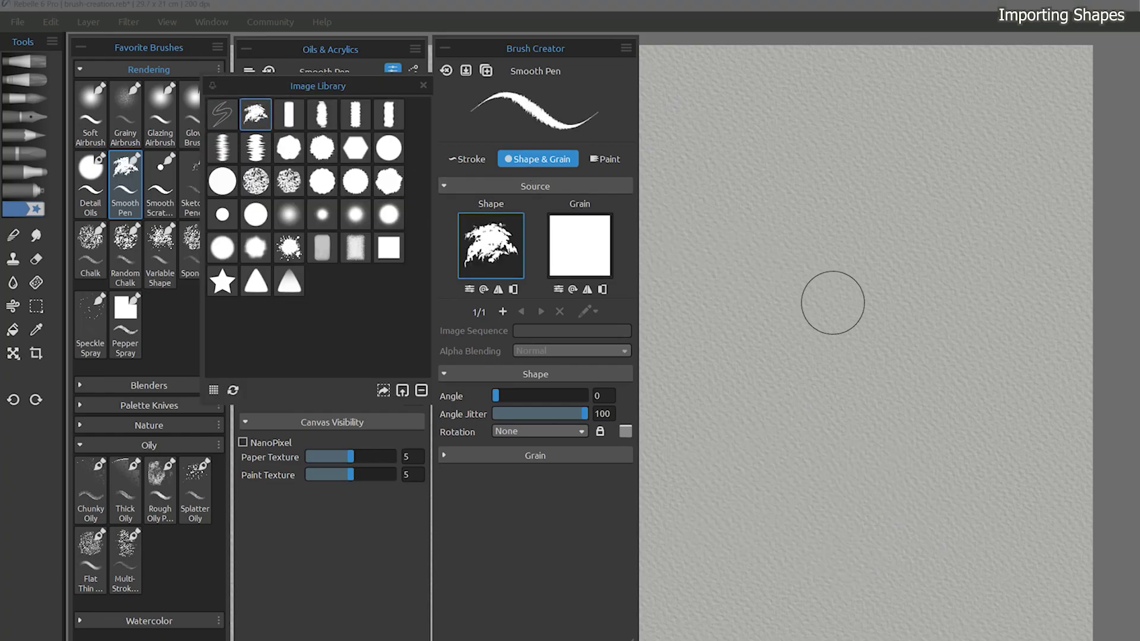
mouse_move(832, 303)
left_mouse_down()
mouse_move(843, 320)
mouse_move(917, 338)
mouse_move(848, 339)
left_mouse_up()
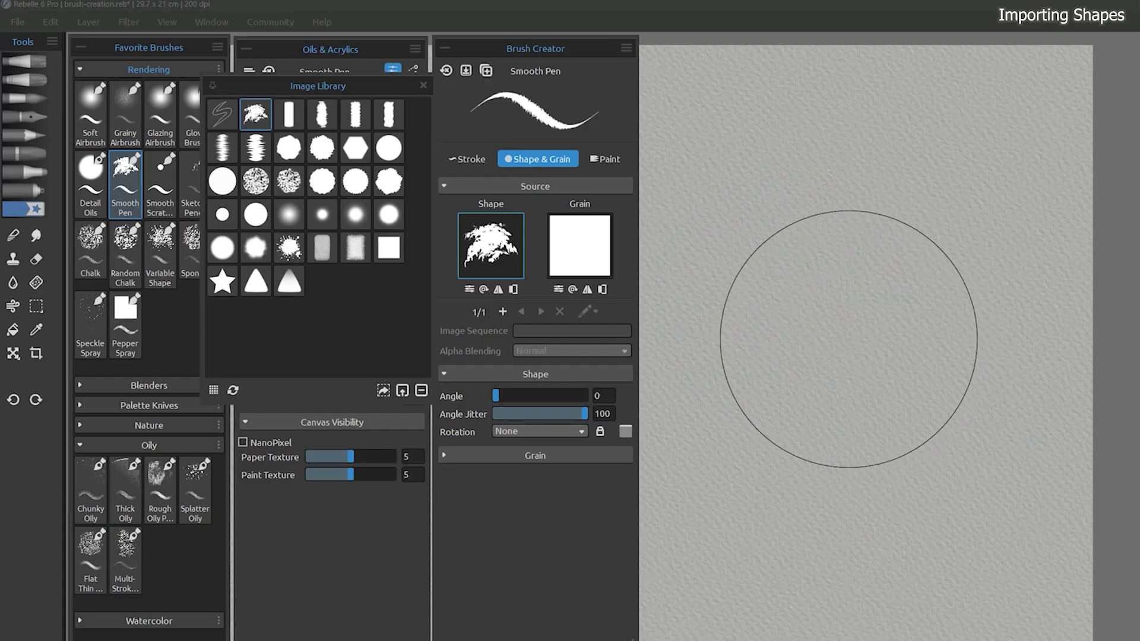
left_click(849, 339)
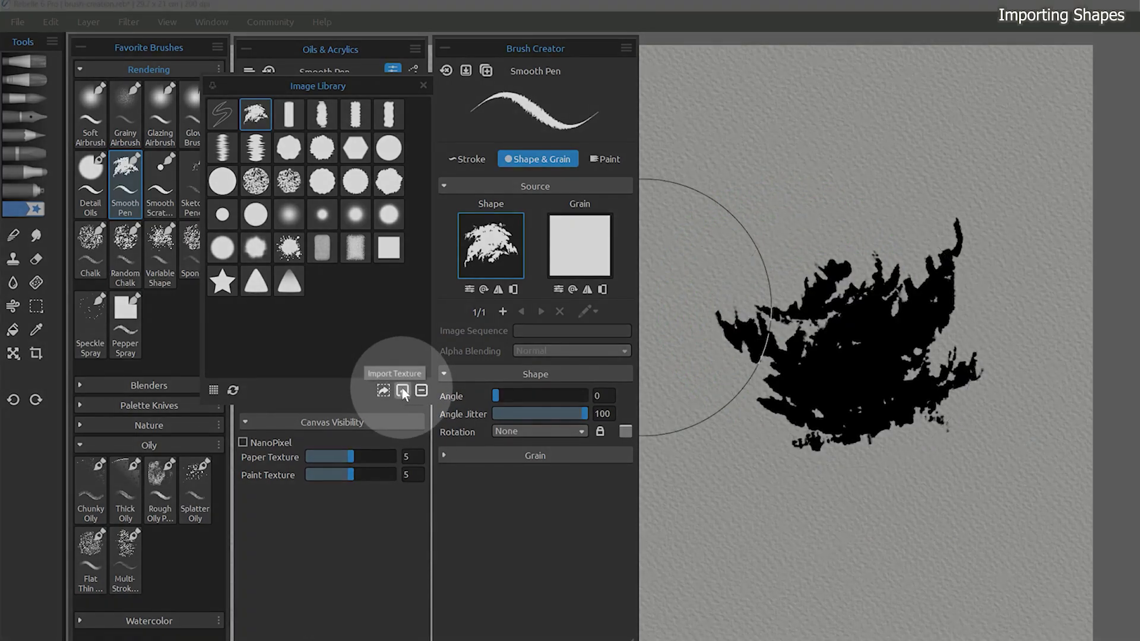